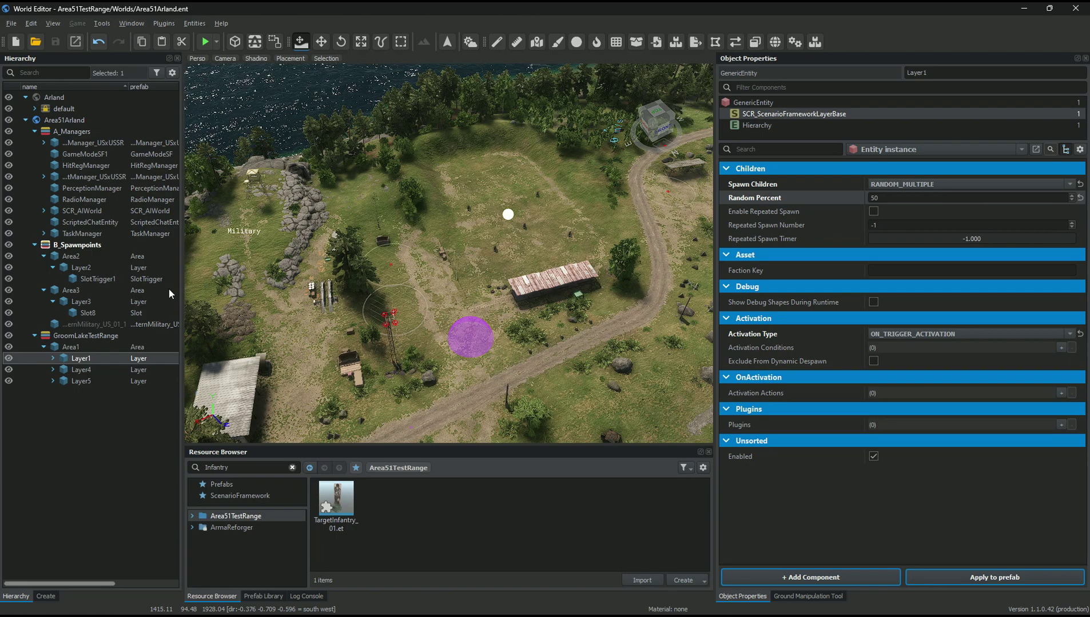
Step: Change Area1's SCR_ScenarioFrameworkArea Trigger Area Radius from 38.000 to 5.000
{"action": "left_click", "coordinate": [70, 347]}
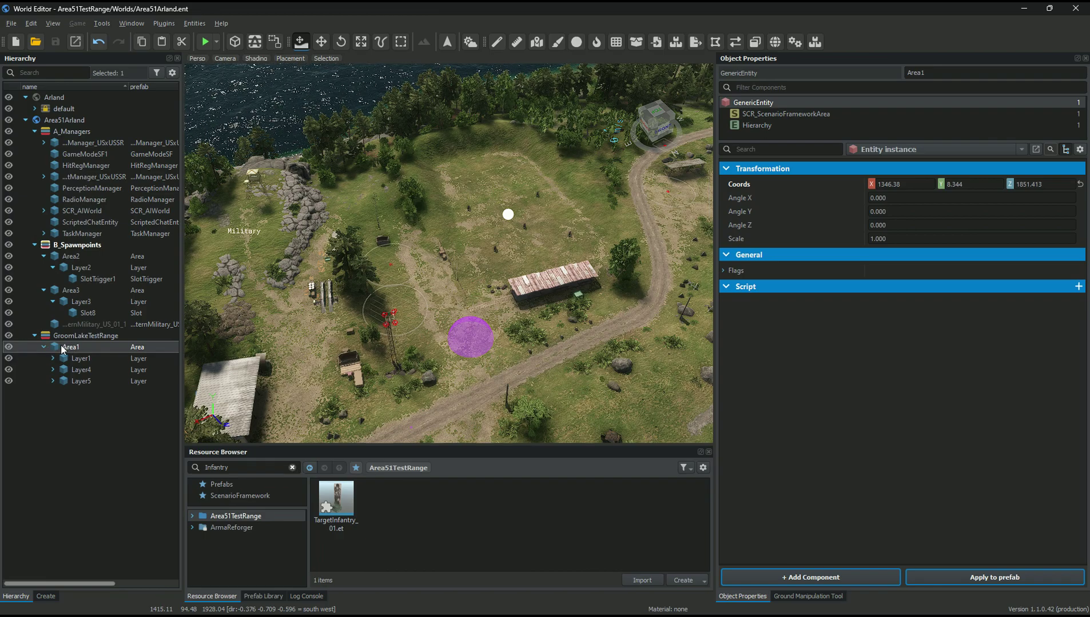
{"action": "scroll", "coordinate": [472, 208], "scroll_direction": "up", "scroll_amount": 3}
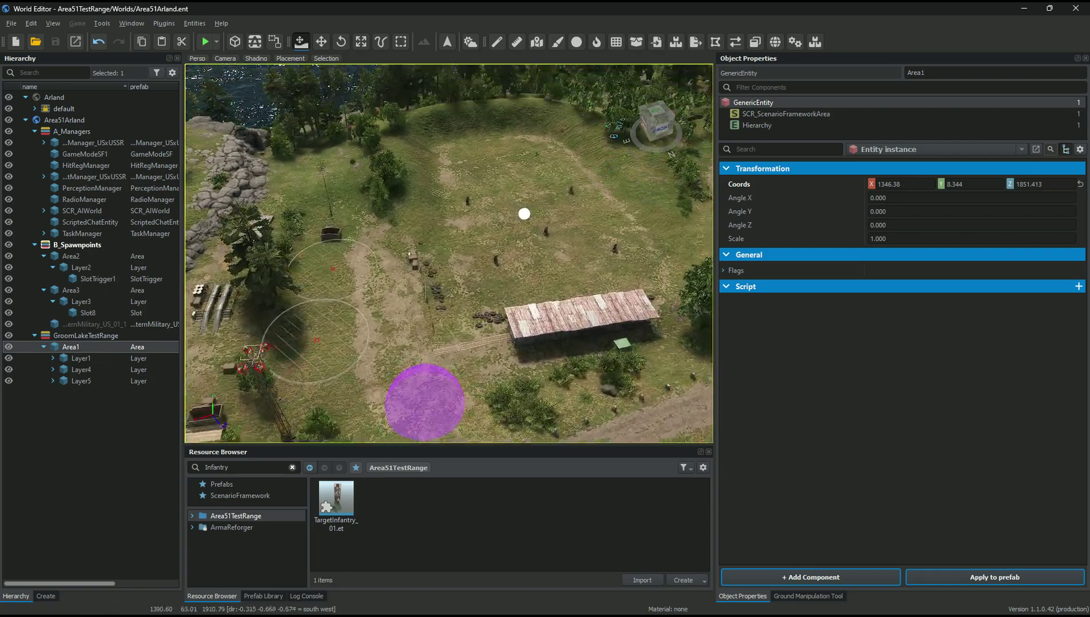
{"action": "right_click_drag", "start_coordinate": [452, 312], "coordinate": [438, 315]}
{"action": "key", "text": "s"}
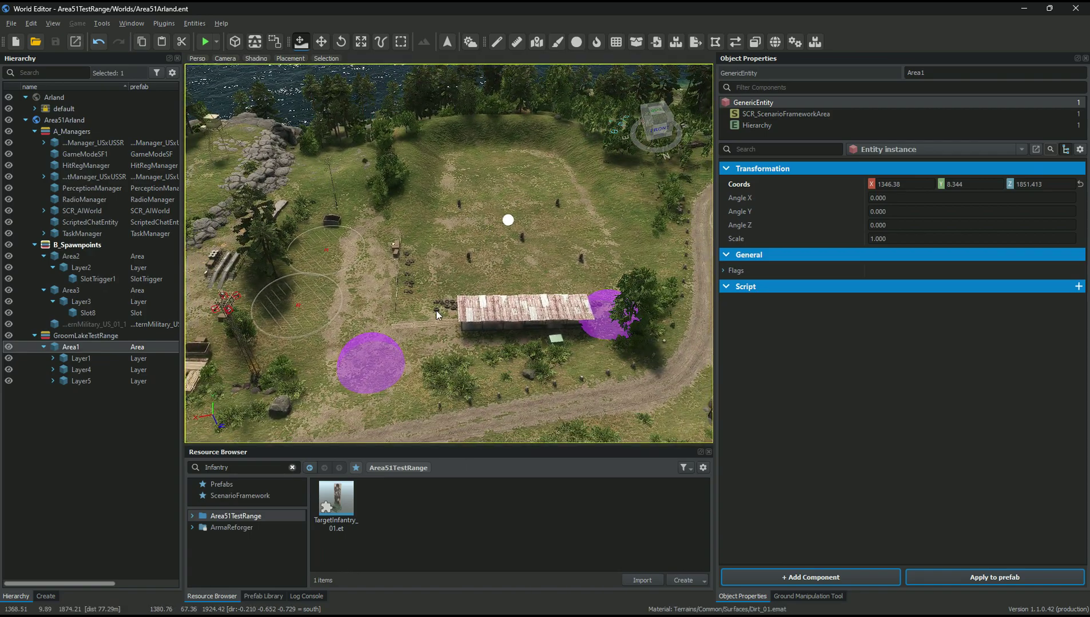
{"action": "left_click", "coordinate": [65, 347]}
{"action": "left_click", "coordinate": [809, 114]}
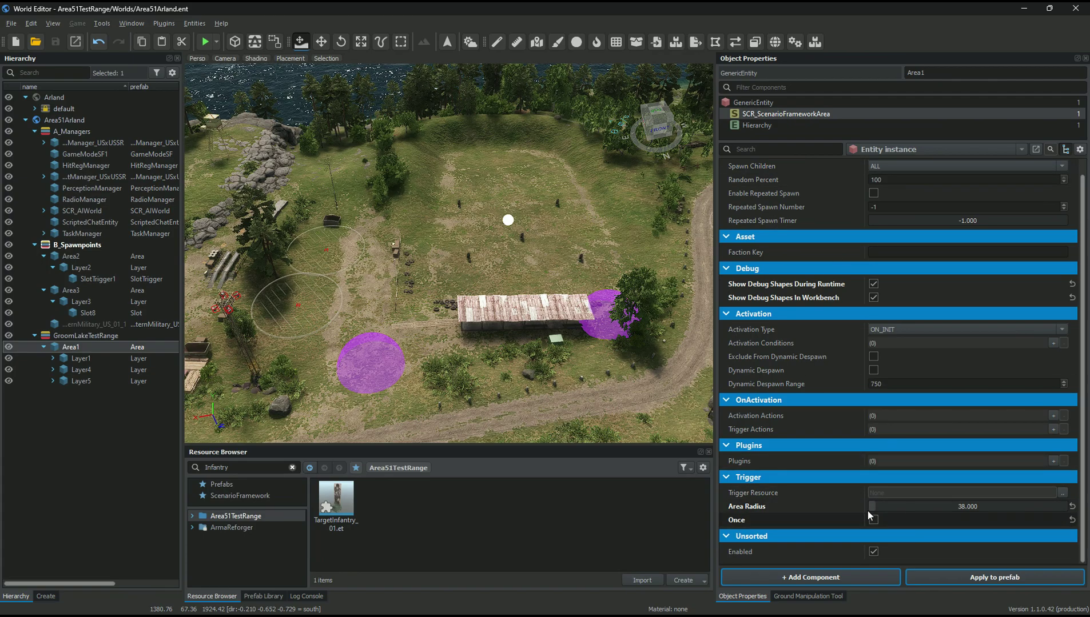
{"action": "left_click", "coordinate": [1072, 506]}
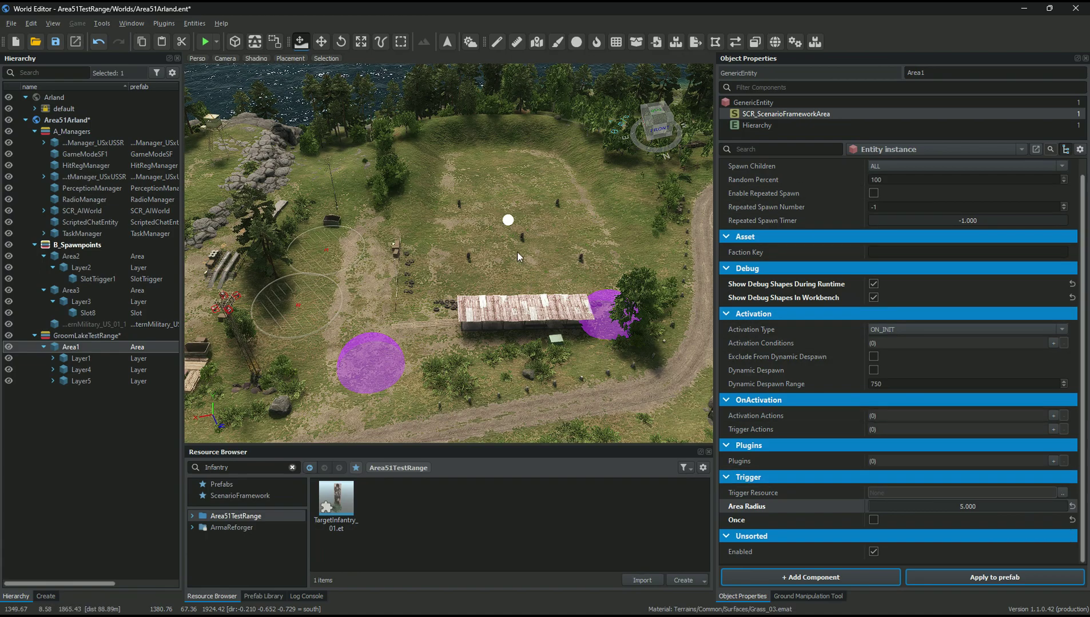
{"action": "scroll", "coordinate": [858, 167], "scroll_direction": "up", "scroll_amount": 1}
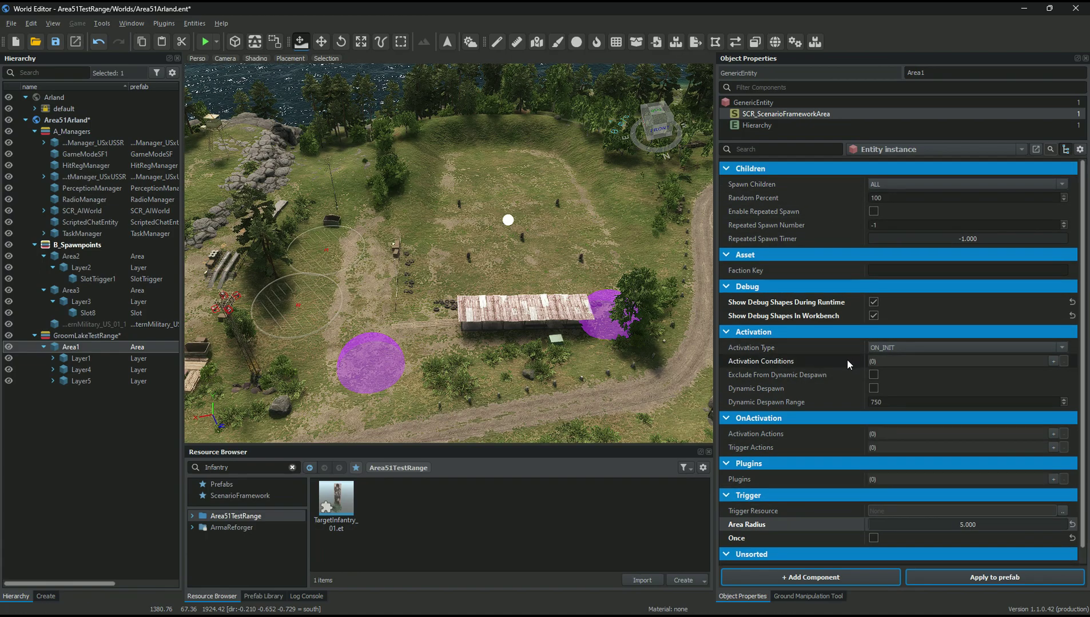
Step: Review Layer1's LayerBase spawn settings, then expand Layer4 and Layer5 and select Layer5
{"action": "left_click", "coordinate": [64, 359]}
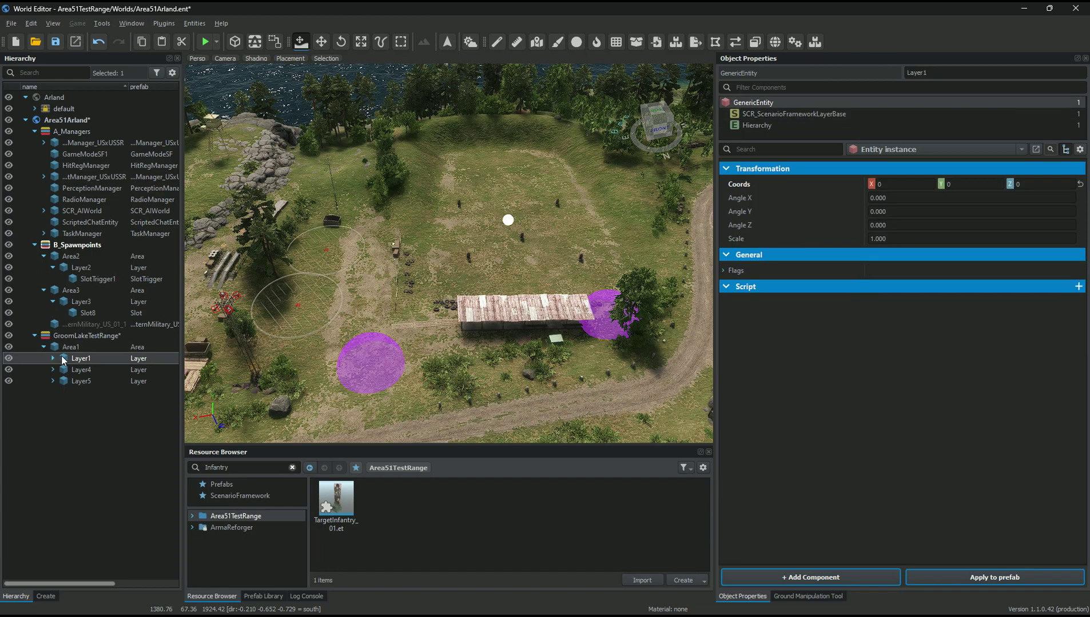
{"action": "left_click", "coordinate": [774, 114]}
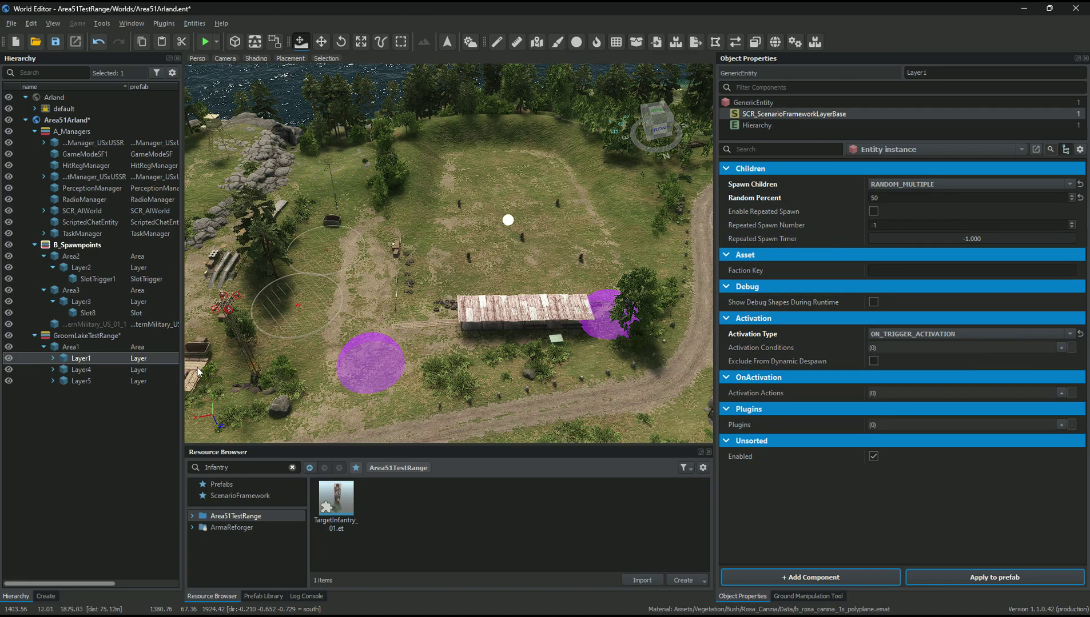
{"action": "left_click", "coordinate": [69, 370]}
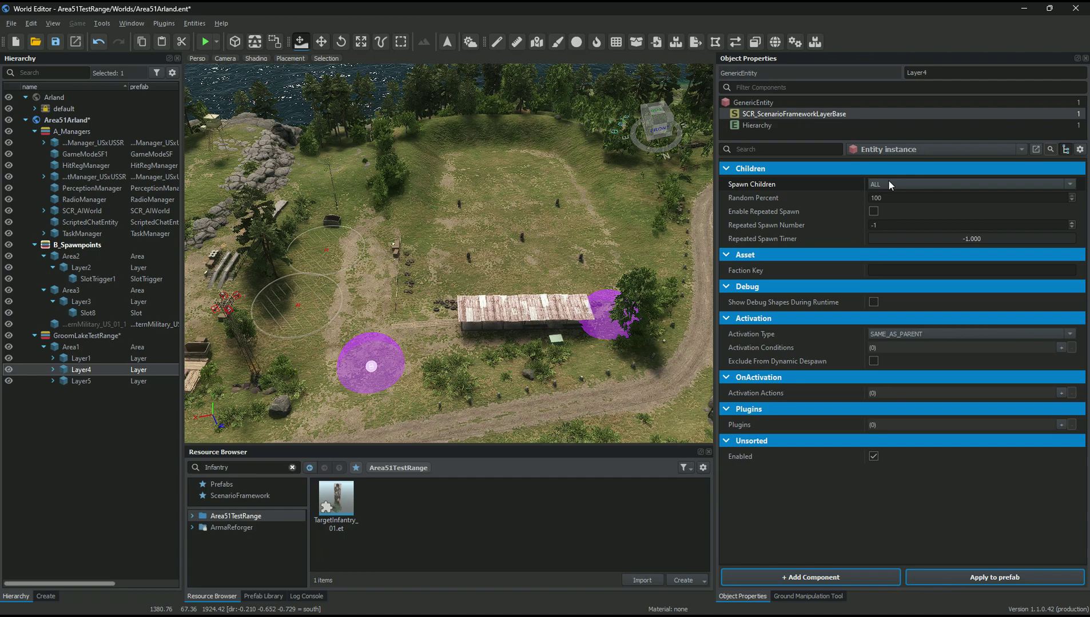
{"action": "left_click", "coordinate": [53, 370]}
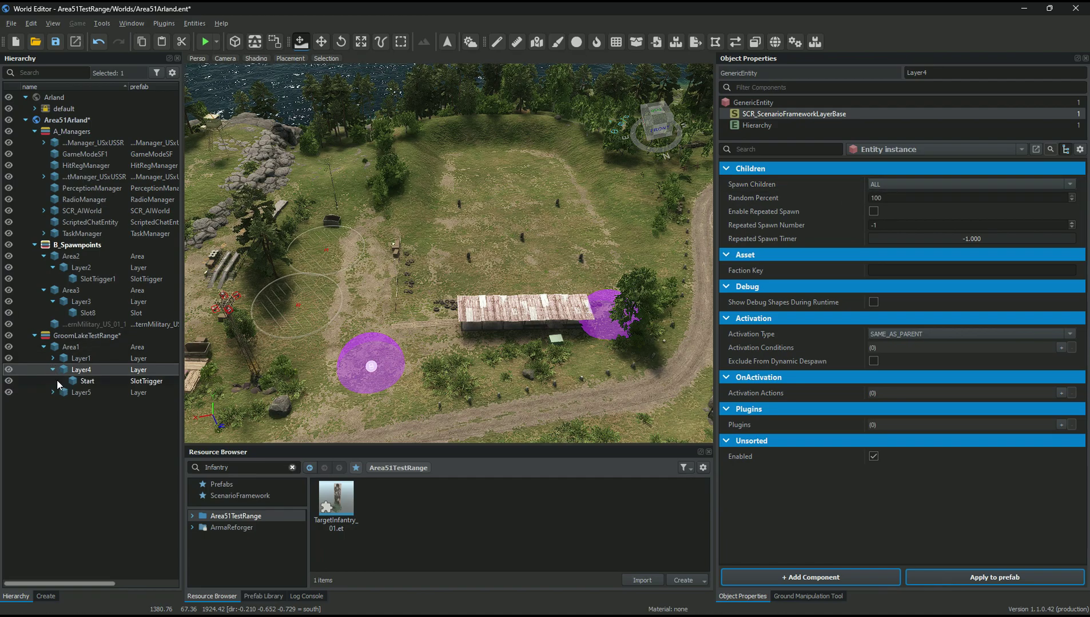
{"action": "left_click", "coordinate": [53, 393]}
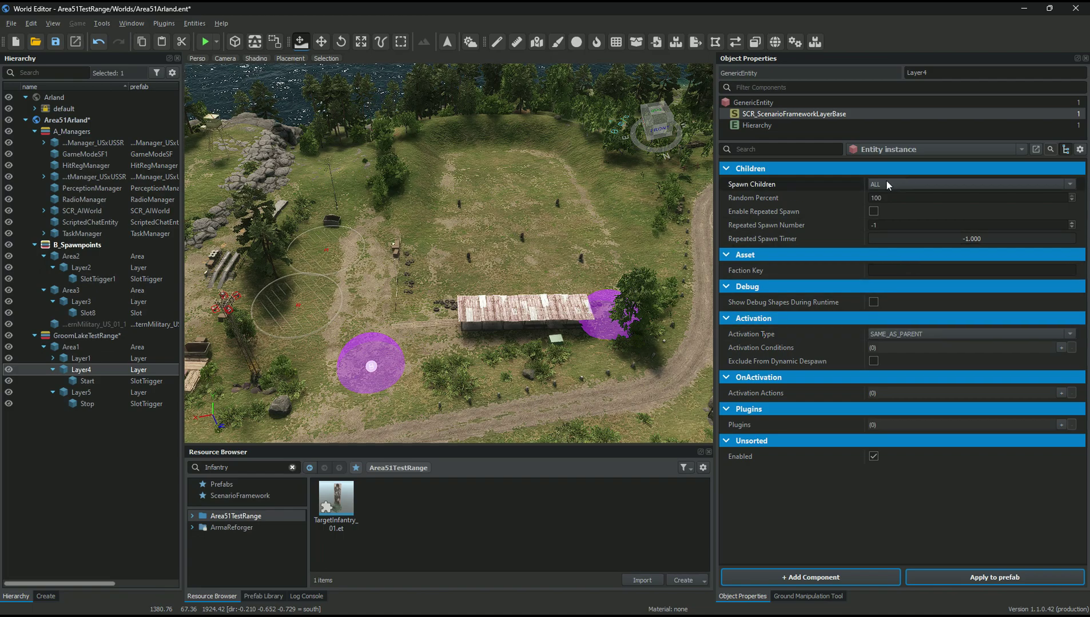
{"action": "left_click", "coordinate": [79, 392]}
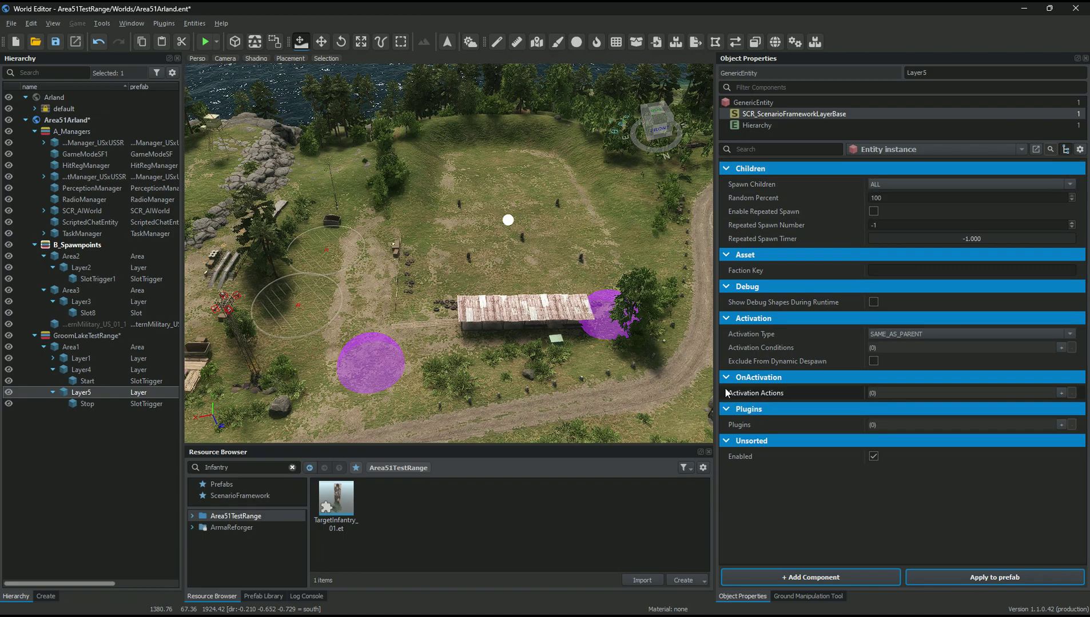
Step: Expand Layer1, select the Stop SlotTrigger, and scroll to its OnActivation Trigger Actions
{"action": "left_click", "coordinate": [53, 359]}
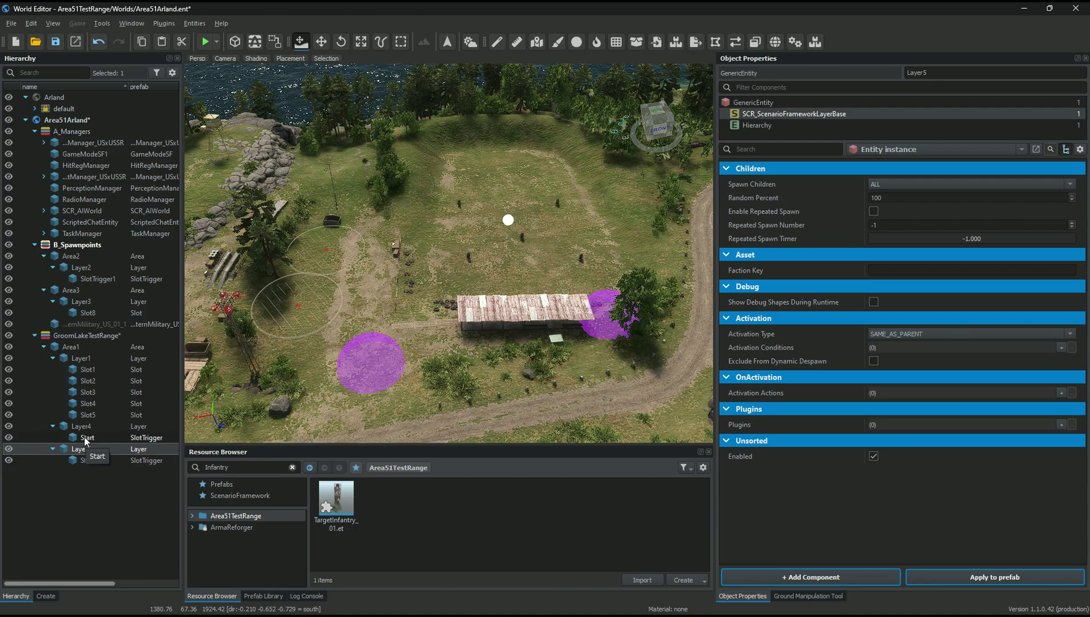
{"action": "left_click", "coordinate": [84, 460]}
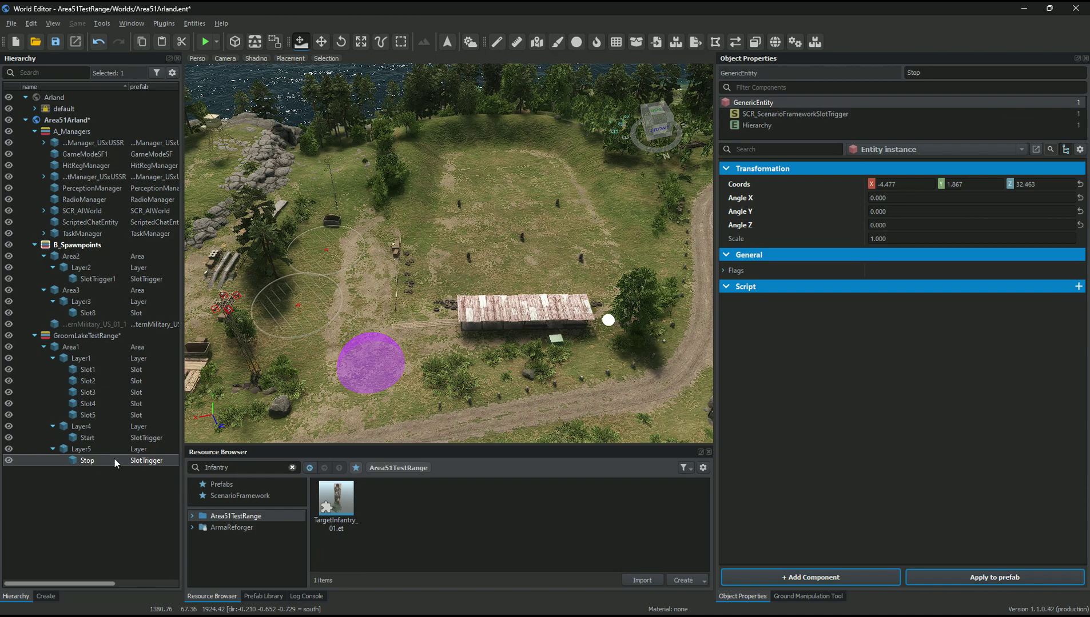
{"action": "left_click", "coordinate": [803, 114]}
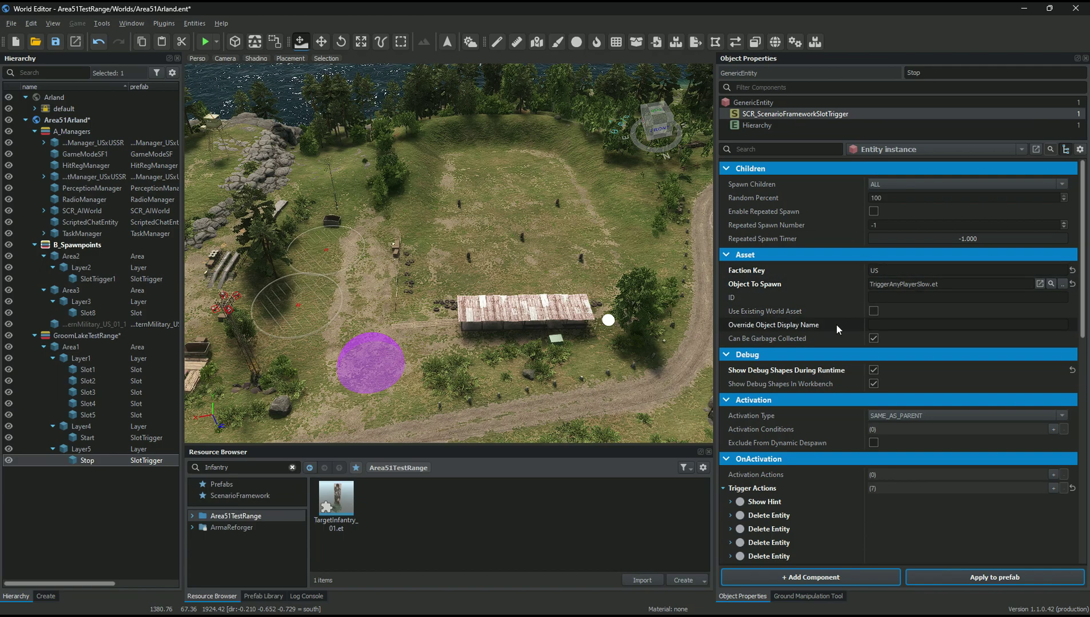
{"action": "scroll", "coordinate": [925, 311], "scroll_direction": "down", "scroll_amount": 4}
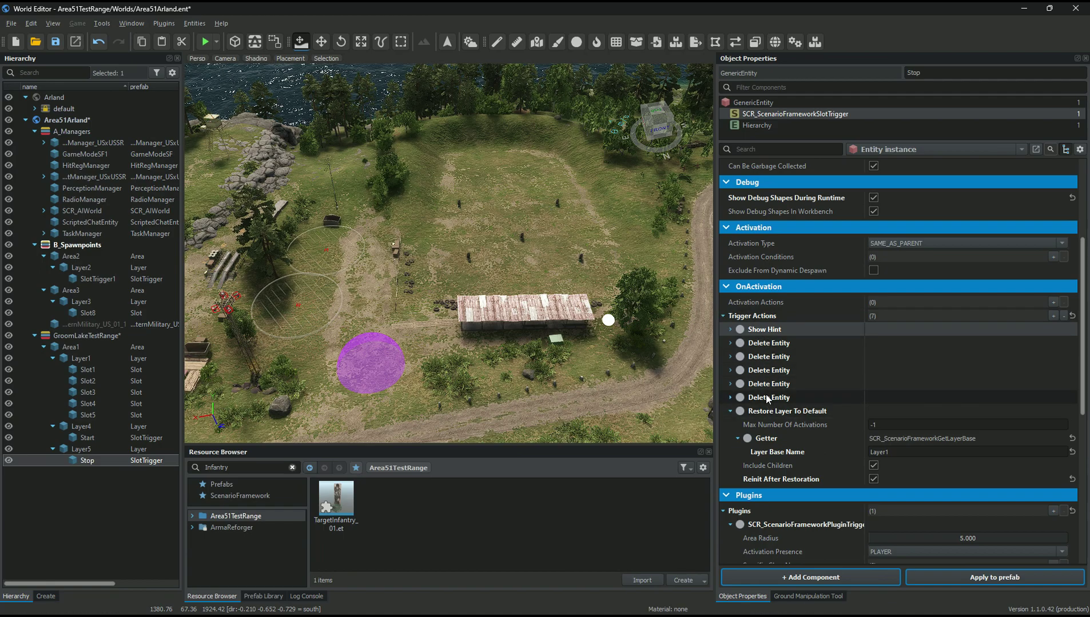
{"action": "scroll", "coordinate": [766, 345], "scroll_direction": "up", "scroll_amount": 1}
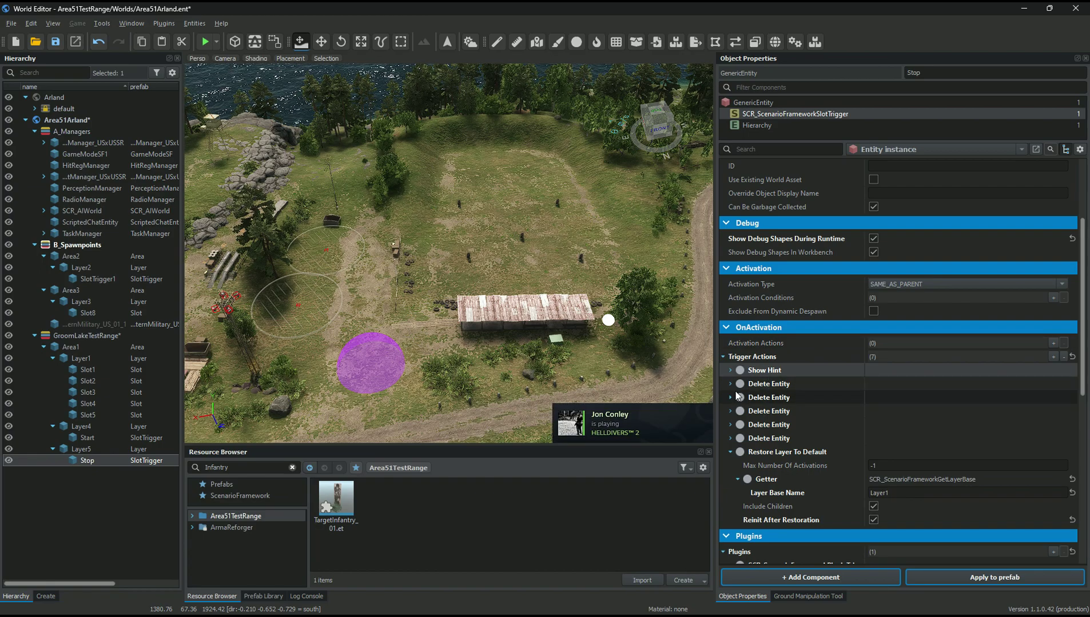
{"action": "scroll", "coordinate": [785, 408], "scroll_direction": "down", "scroll_amount": 3}
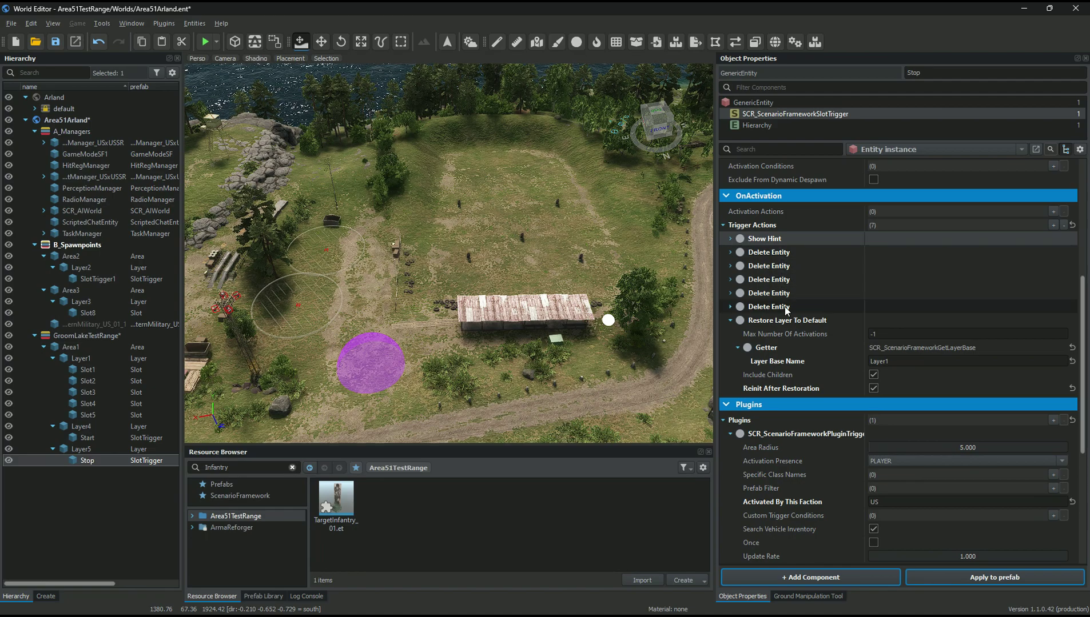
Step: Copy the first Delete Entity action and check that it targets the Slot1 layer
{"action": "right_click", "coordinate": [767, 252]}
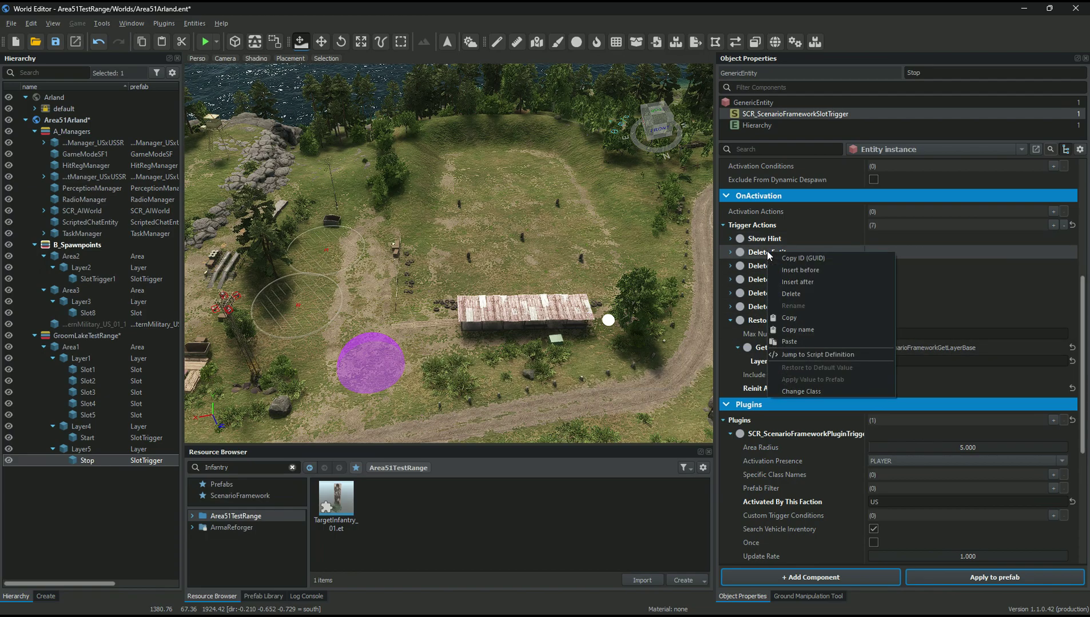
{"action": "left_click", "coordinate": [786, 319]}
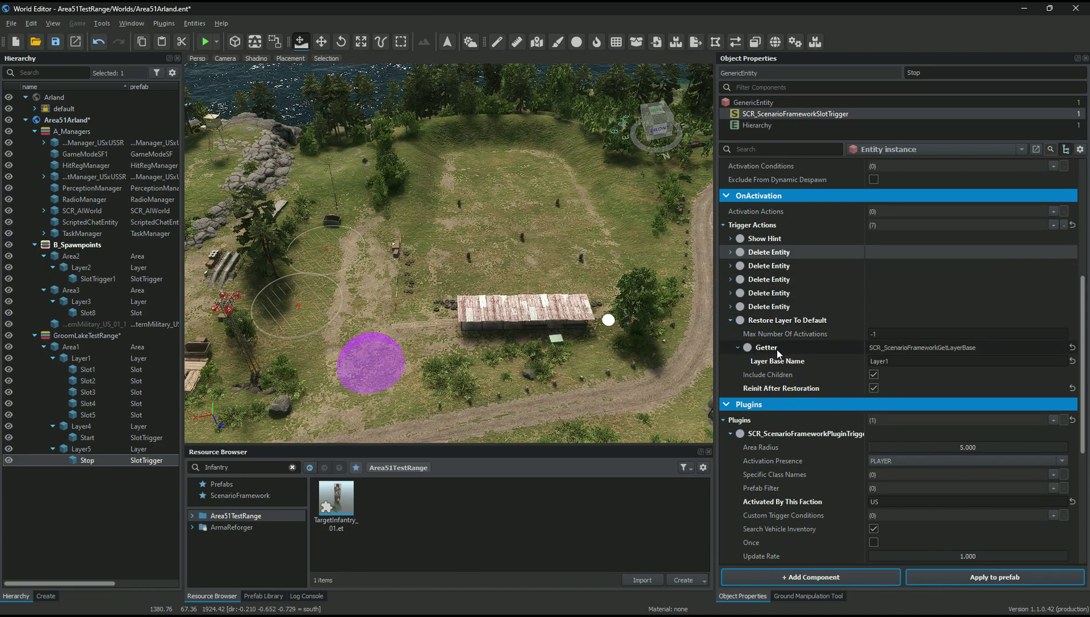
{"action": "left_click", "coordinate": [730, 238]}
{"action": "left_click", "coordinate": [731, 238]}
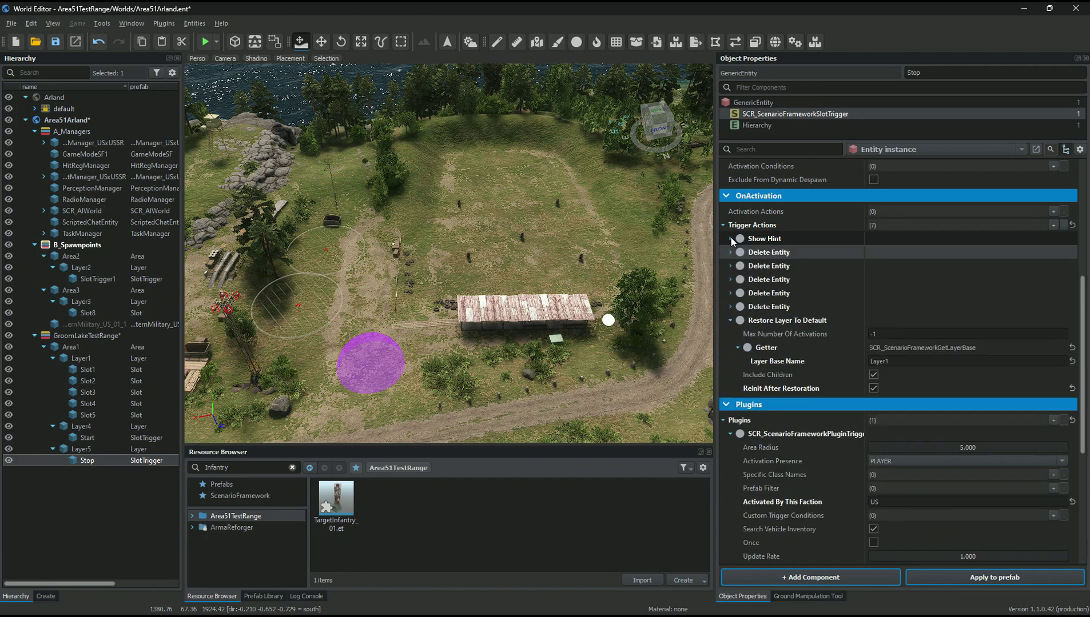
{"action": "left_click", "coordinate": [730, 252]}
{"action": "left_click", "coordinate": [739, 279]}
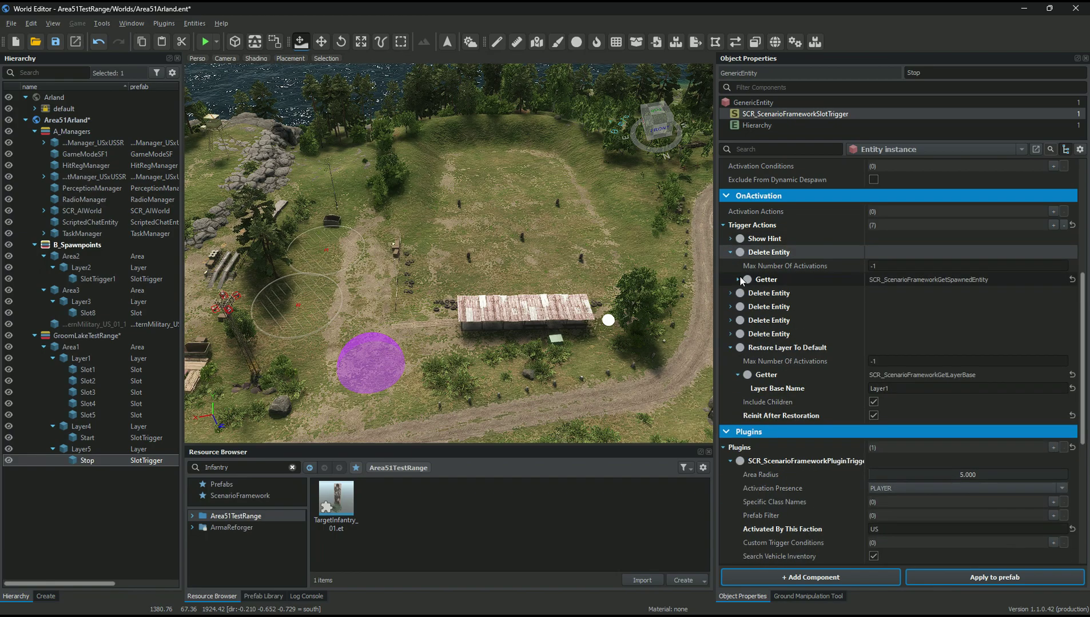
{"action": "left_click", "coordinate": [738, 280]}
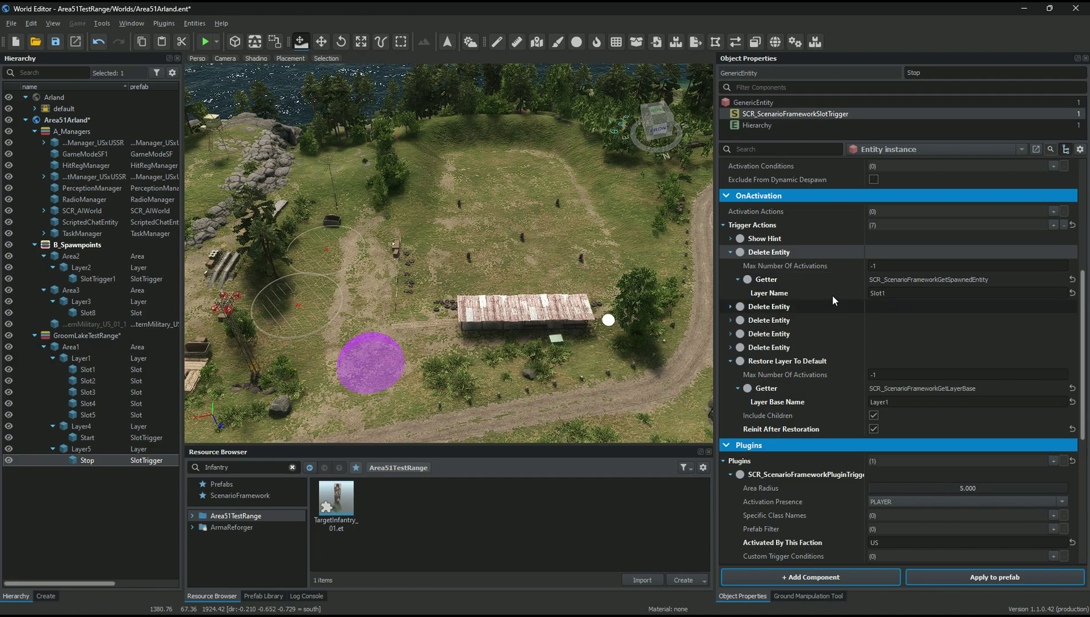
{"action": "double_click", "coordinate": [889, 294]}
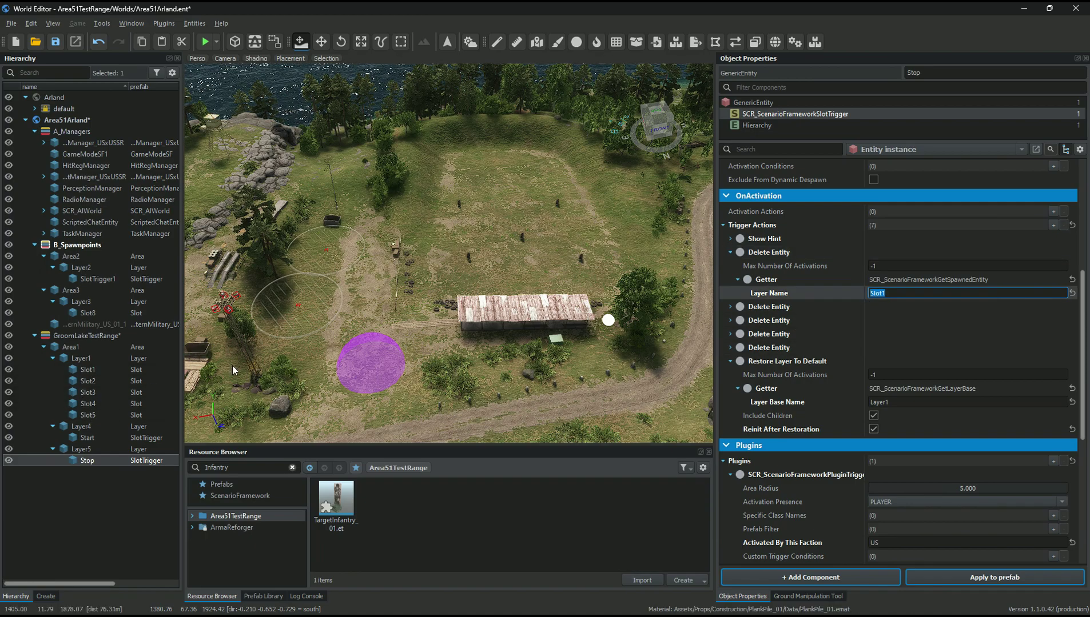
Step: Check the second deletion's target, then point Restore Layer To Default's Layer Base Name at Layer1
{"action": "left_click", "coordinate": [730, 306]}
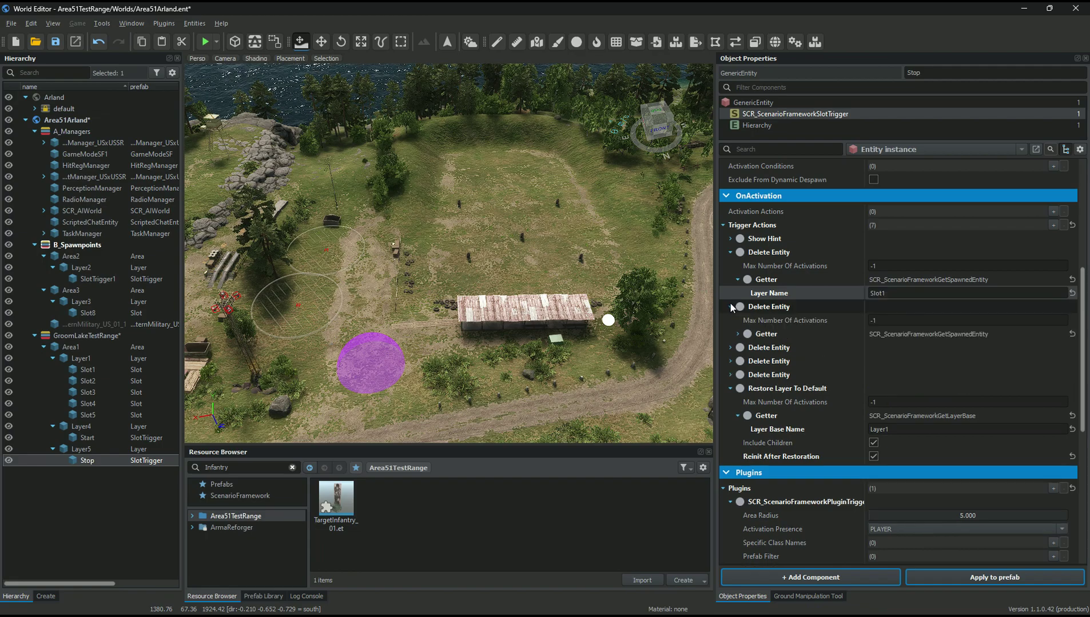
{"action": "left_click", "coordinate": [737, 334]}
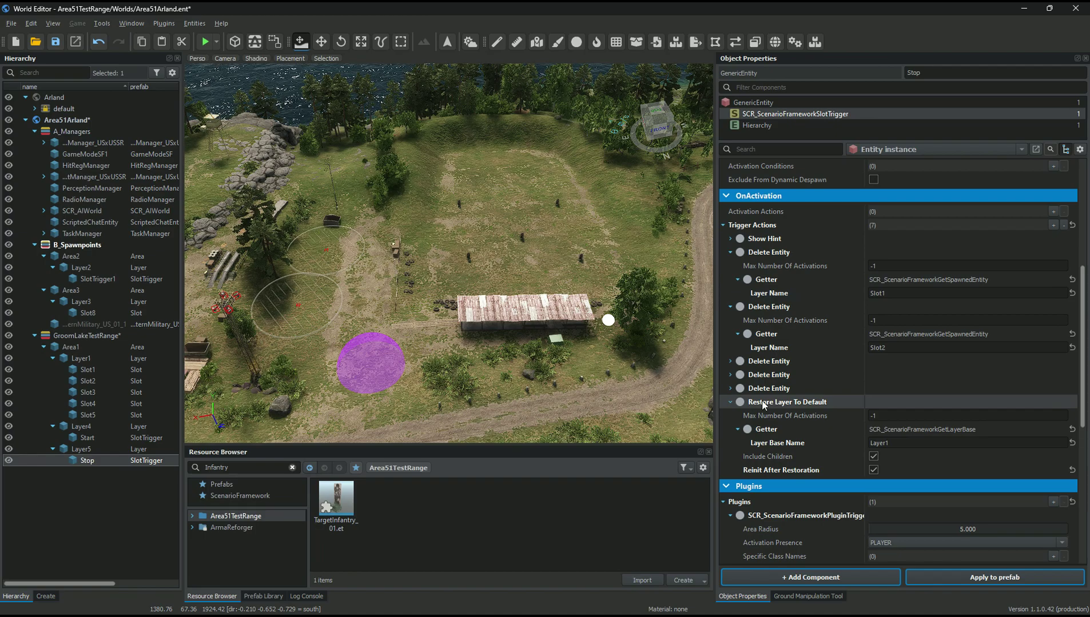
{"action": "left_click", "coordinate": [729, 402]}
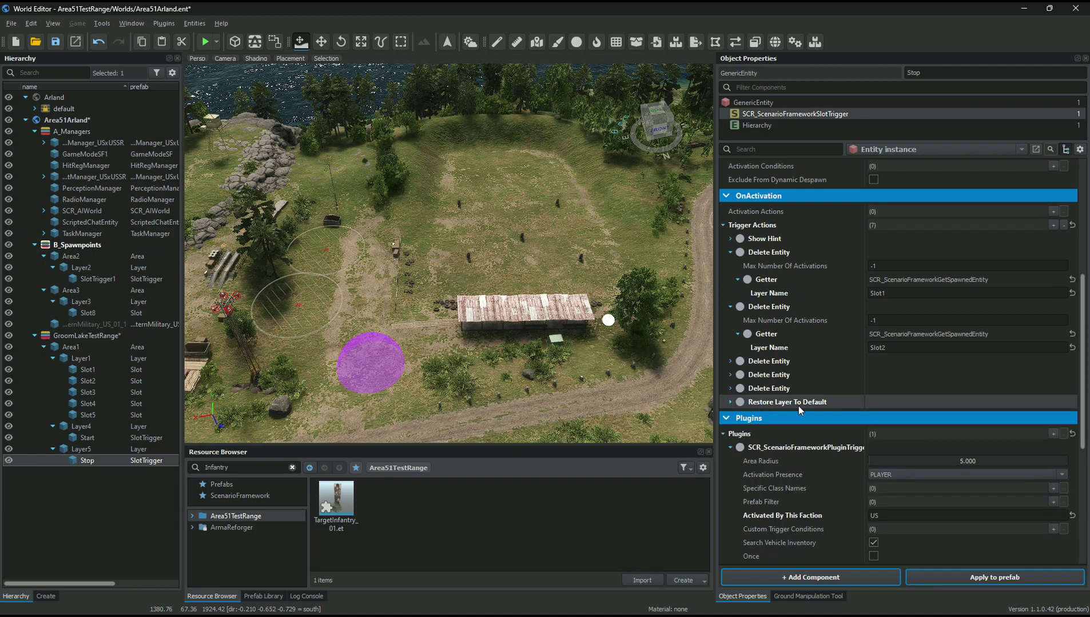
{"action": "left_click", "coordinate": [730, 402]}
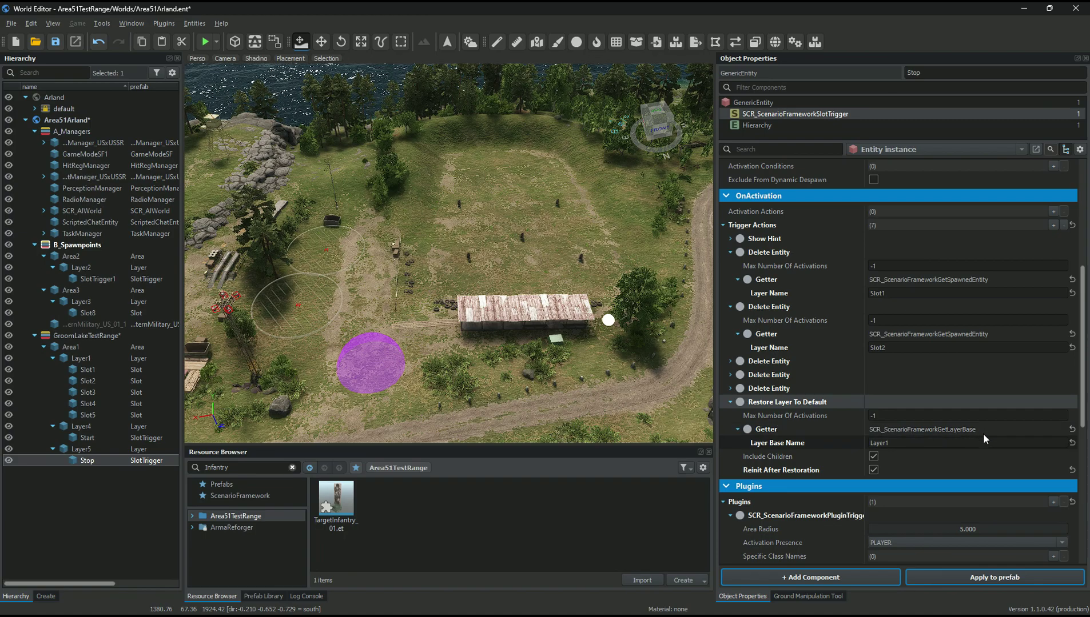
{"action": "left_click", "coordinate": [773, 441]}
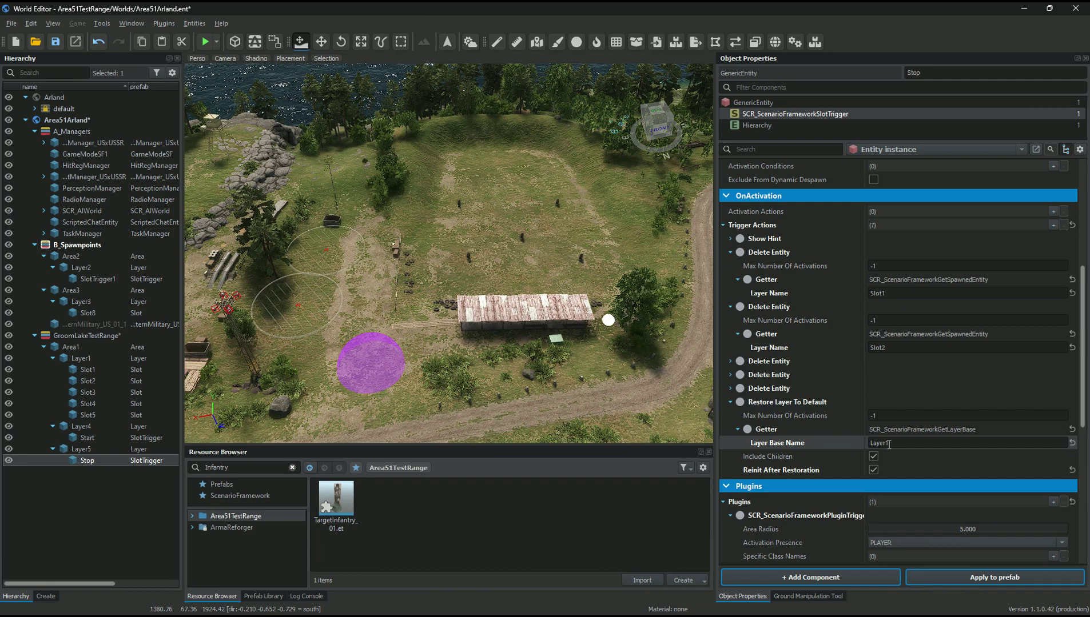
{"action": "left_click", "coordinate": [74, 359]}
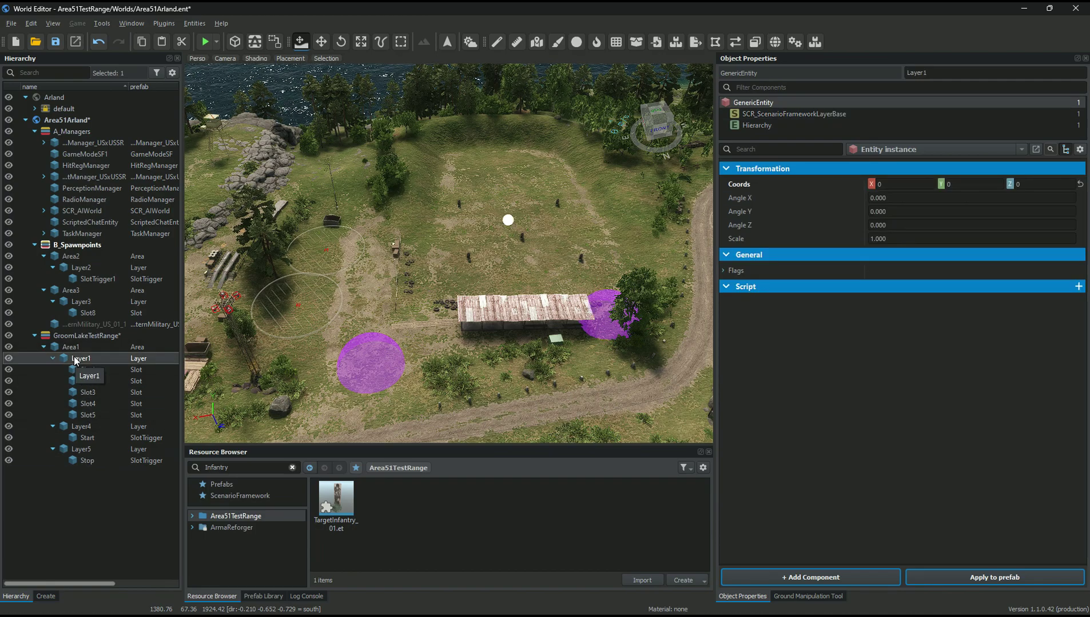
{"action": "left_click", "coordinate": [86, 460]}
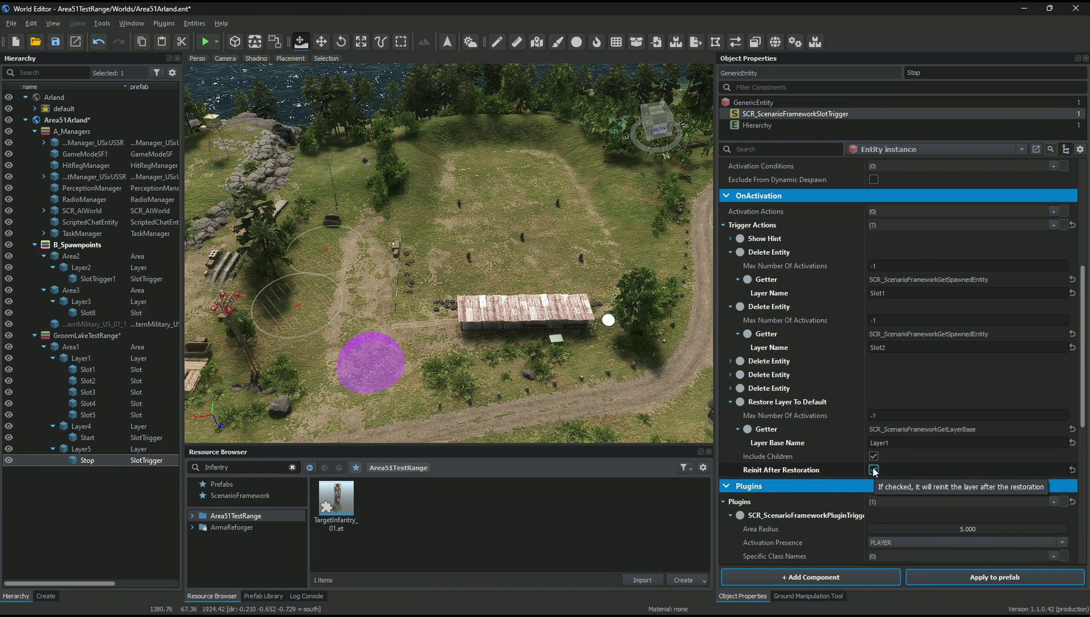
{"action": "scroll", "coordinate": [892, 435], "scroll_direction": "down", "scroll_amount": 5}
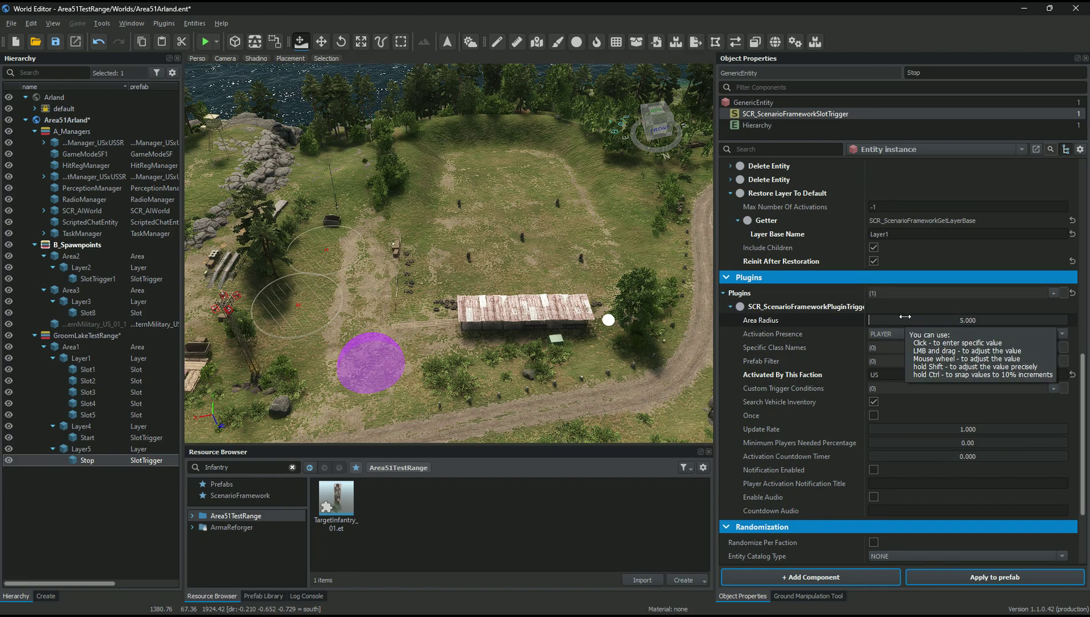
{"action": "scroll", "coordinate": [901, 387], "scroll_direction": "down", "scroll_amount": 1}
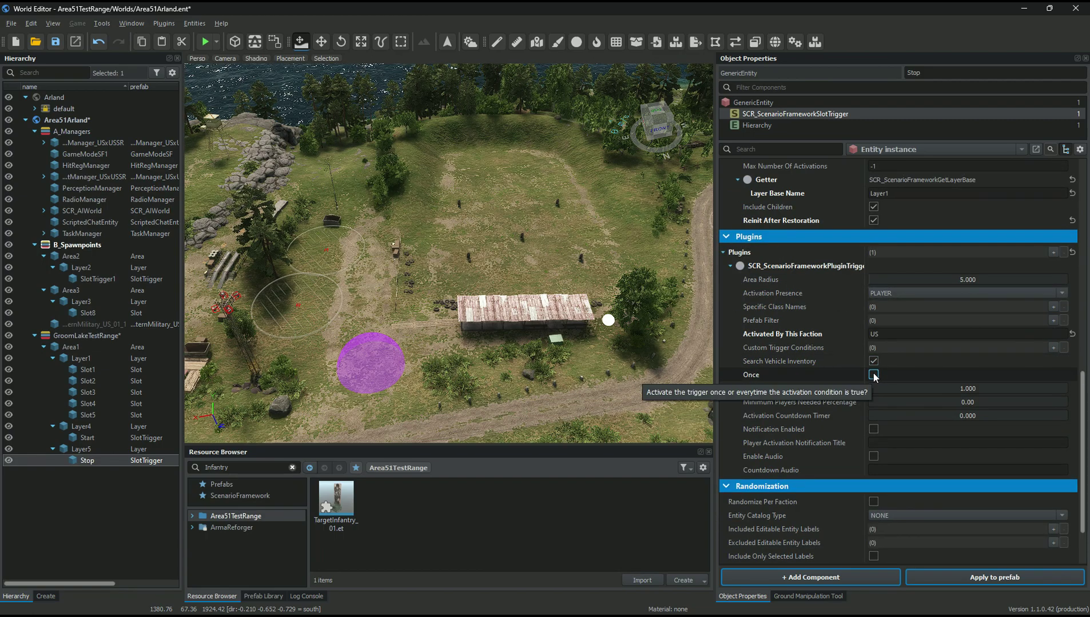
{"action": "scroll", "coordinate": [881, 354], "scroll_direction": "down", "scroll_amount": 2}
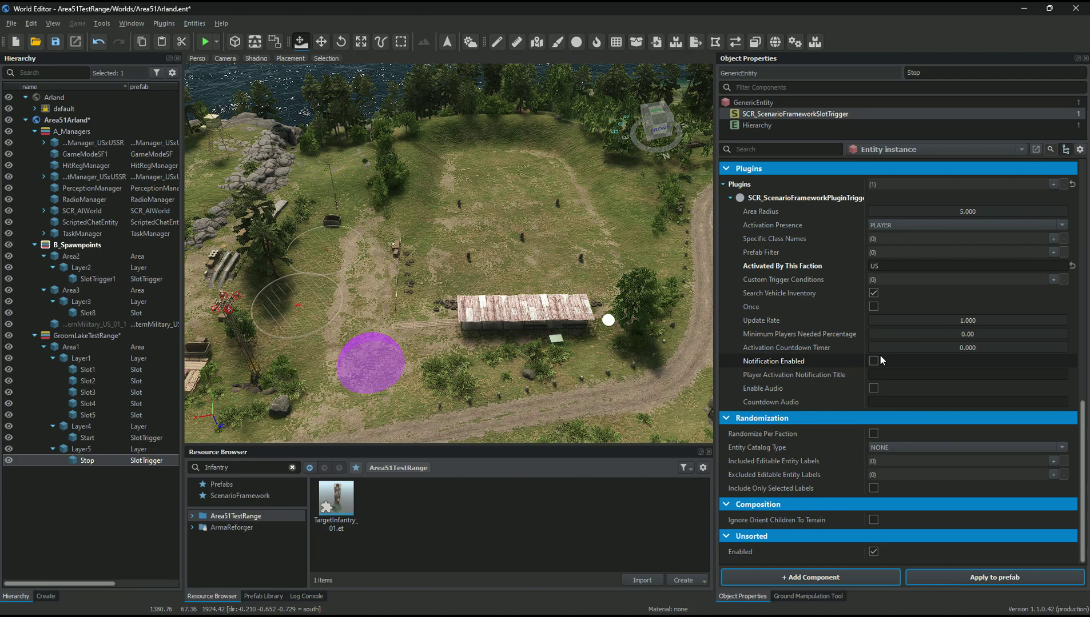
{"action": "scroll", "coordinate": [846, 368], "scroll_direction": "up", "scroll_amount": 6}
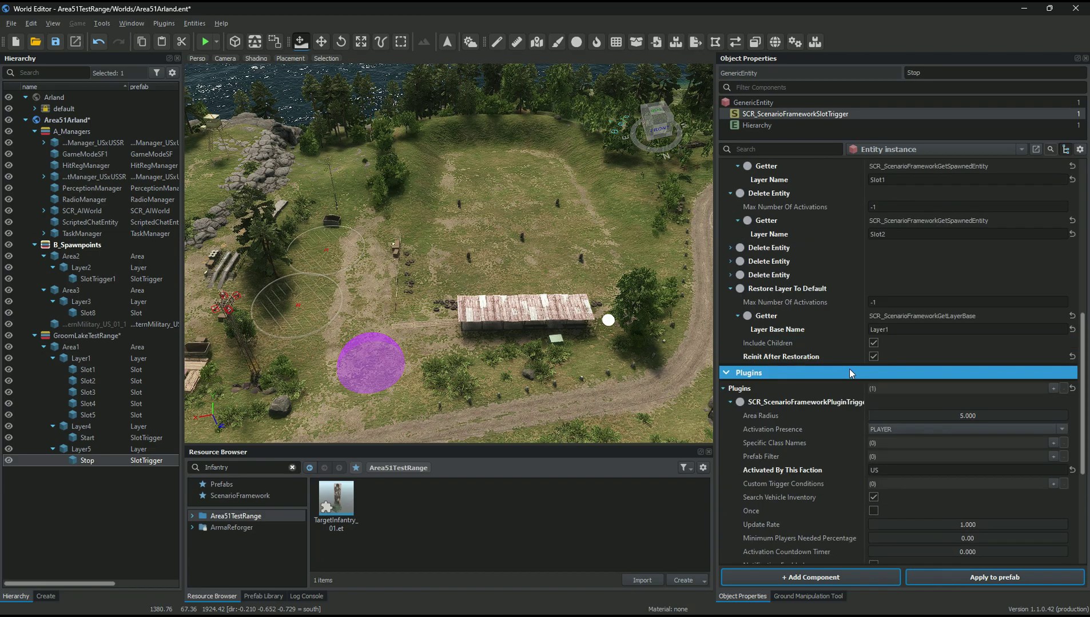
{"action": "scroll", "coordinate": [849, 369], "scroll_direction": "up", "scroll_amount": 6}
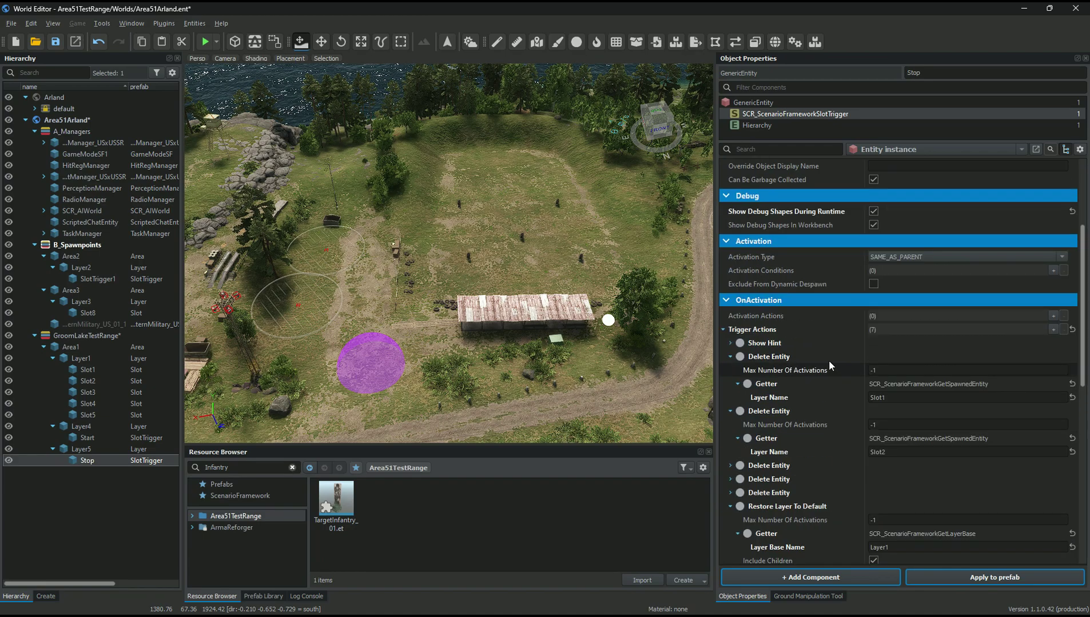
Step: Select the Start trigger and review its properties
{"action": "left_click", "coordinate": [86, 438]}
{"action": "scroll", "coordinate": [926, 203], "scroll_direction": "up", "scroll_amount": 4}
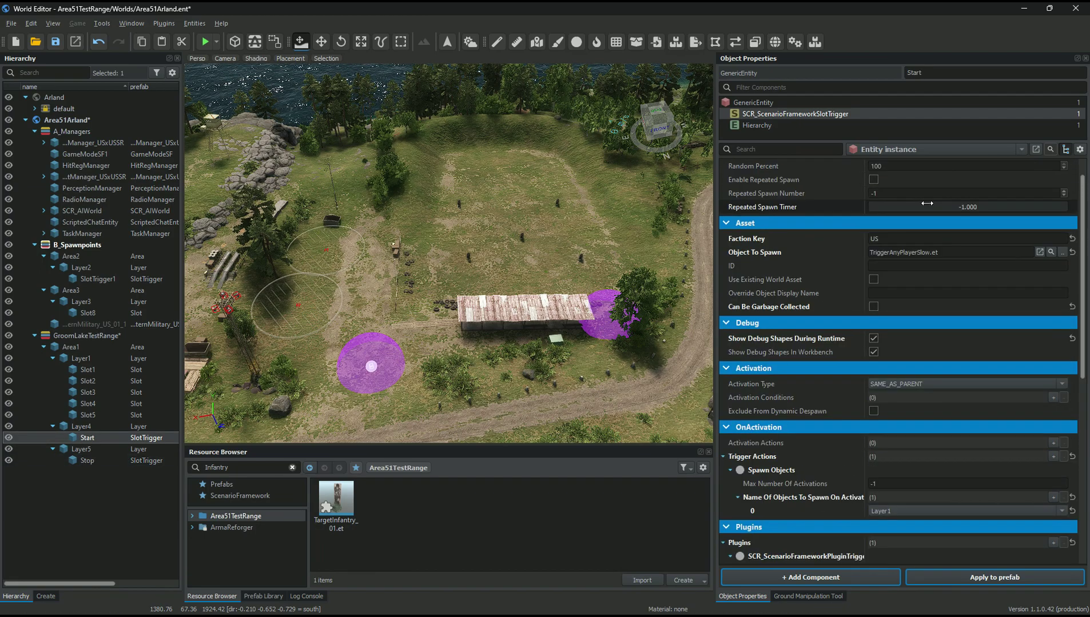
{"action": "scroll", "coordinate": [927, 202], "scroll_direction": "up", "scroll_amount": 1}
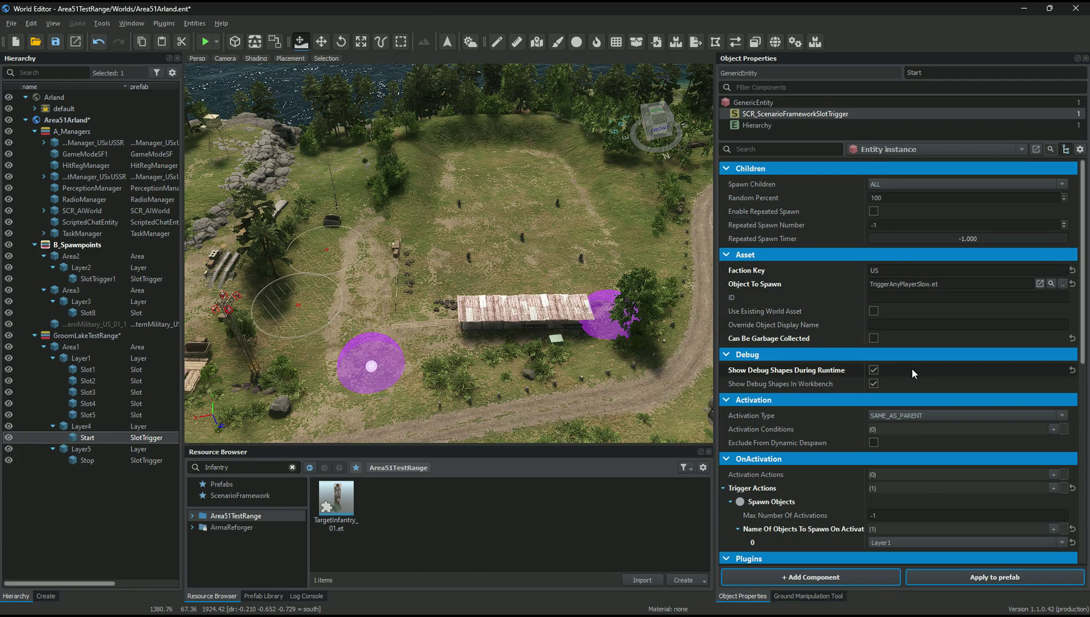
{"action": "scroll", "coordinate": [906, 363], "scroll_direction": "down", "scroll_amount": 4}
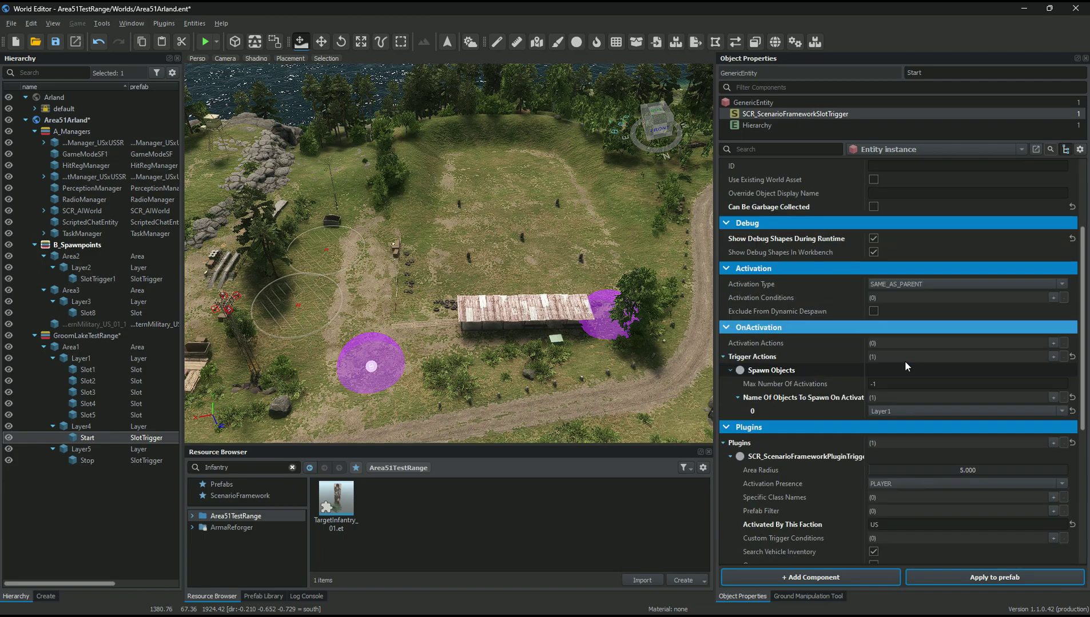
{"action": "scroll", "coordinate": [905, 366], "scroll_direction": "down", "scroll_amount": 1}
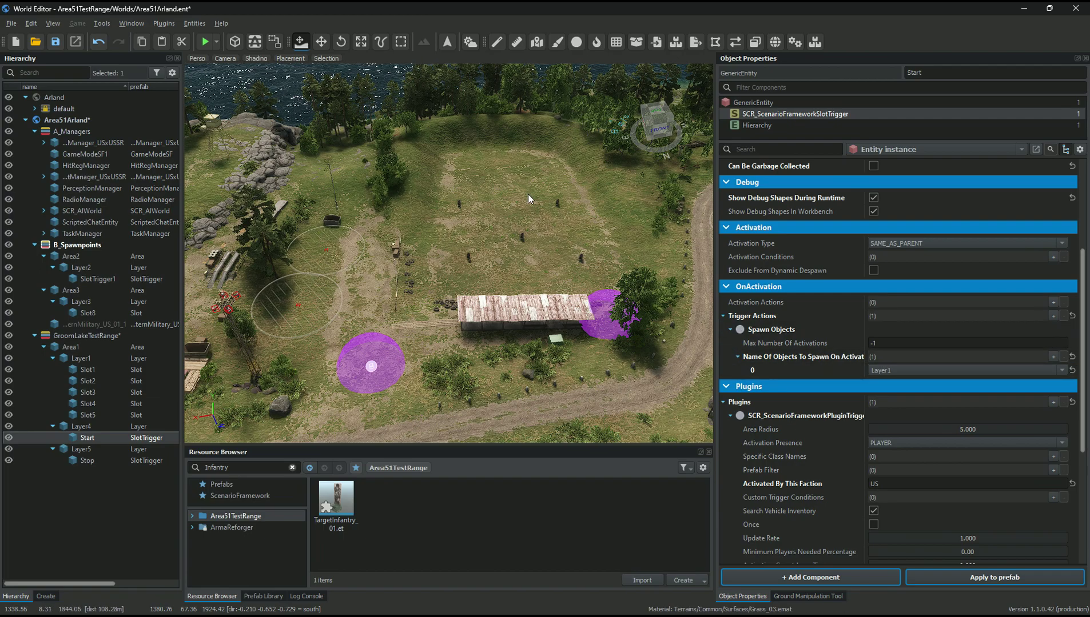
{"action": "scroll", "coordinate": [873, 421], "scroll_direction": "down", "scroll_amount": 2}
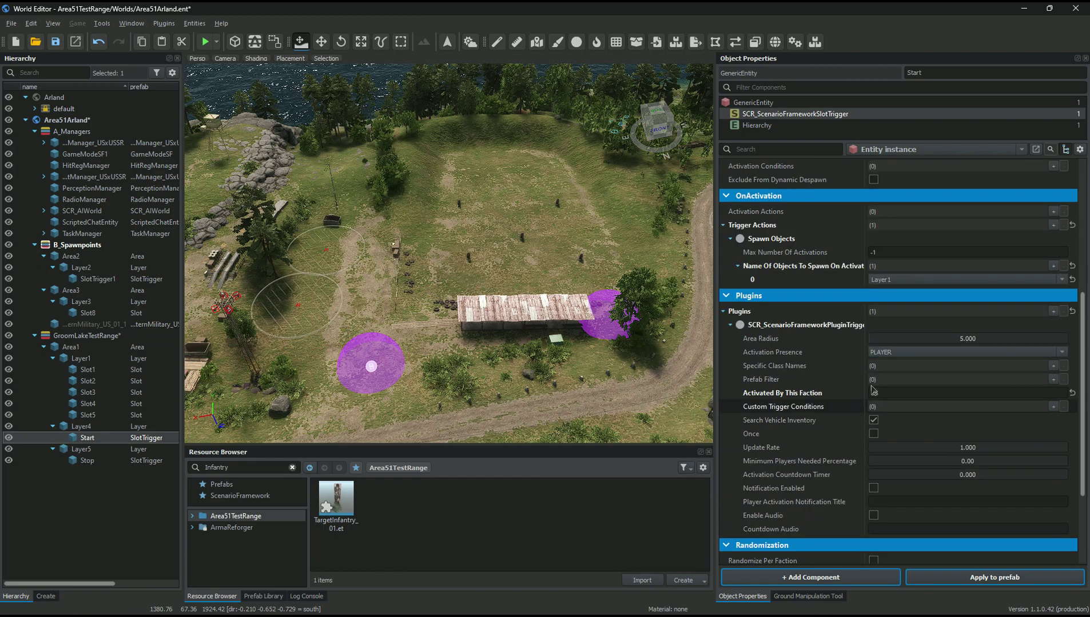
{"action": "scroll", "coordinate": [873, 389], "scroll_direction": "down", "scroll_amount": 3}
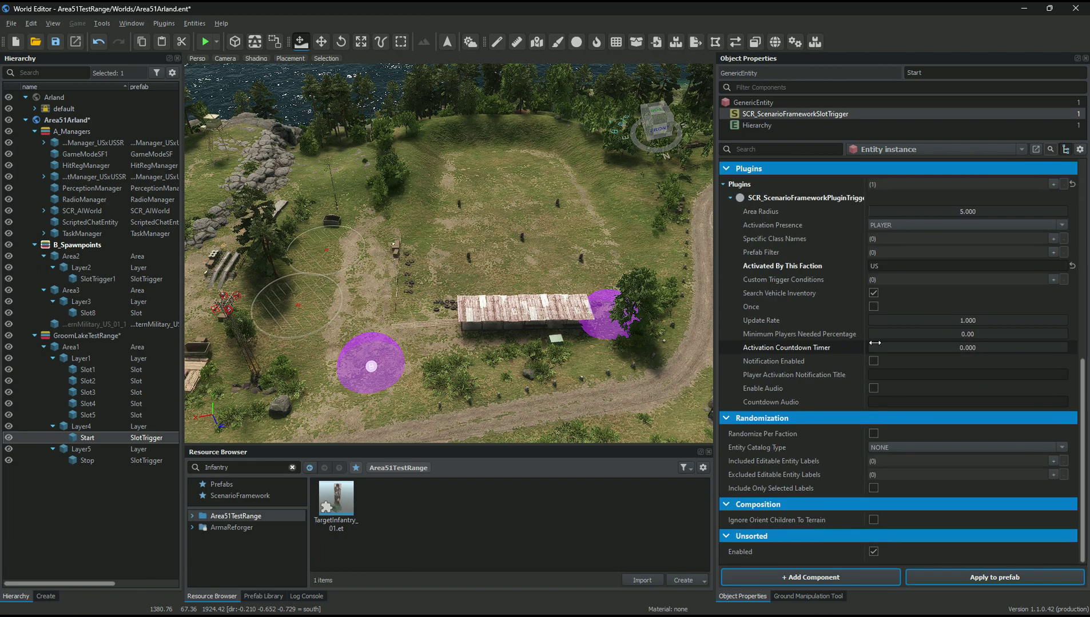
Step: Save the shoot-house world and launch it in game mode
{"action": "scroll", "coordinate": [875, 344], "scroll_direction": "up", "scroll_amount": 1}
{"action": "scroll", "coordinate": [876, 349], "scroll_direction": "down", "scroll_amount": 1}
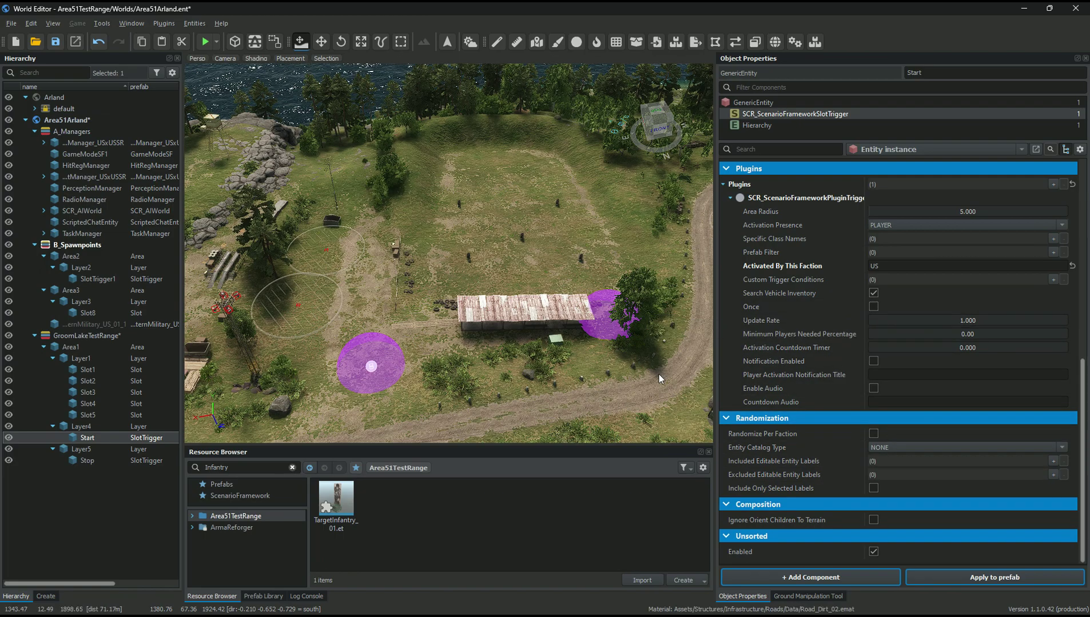
{"action": "left_click", "coordinate": [55, 43]}
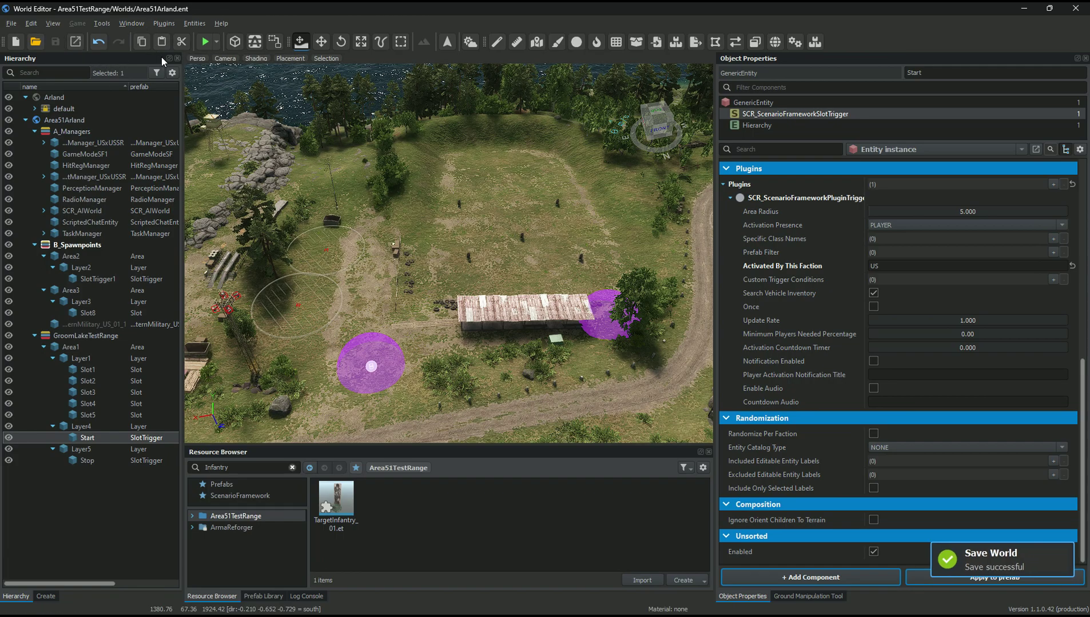
{"action": "left_click", "coordinate": [205, 42]}
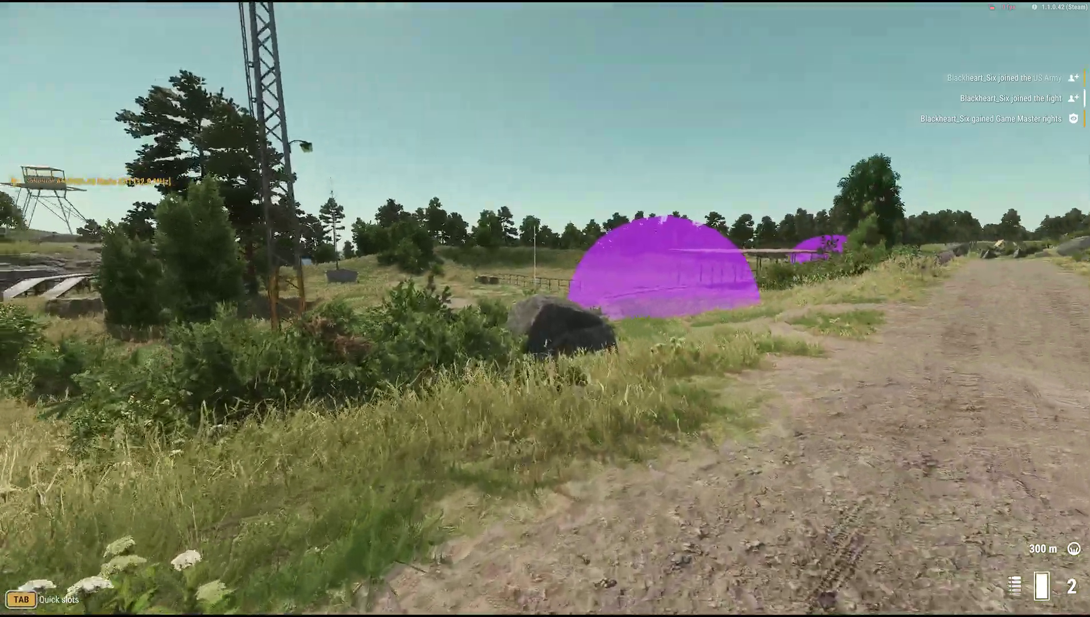
Step: Switch to third person and walk the soldier into the purple start-trigger area
{"action": "key", "text": "w"}
{"action": "key", "text": "v"}
{"action": "key", "text": "w"}
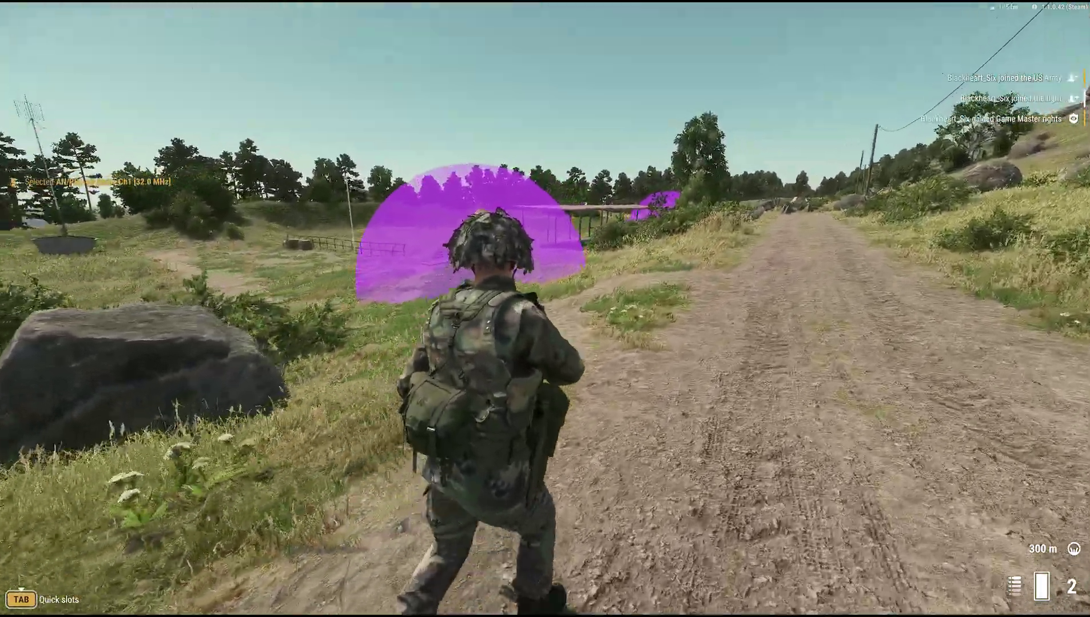
{"action": "key", "text": "w"}
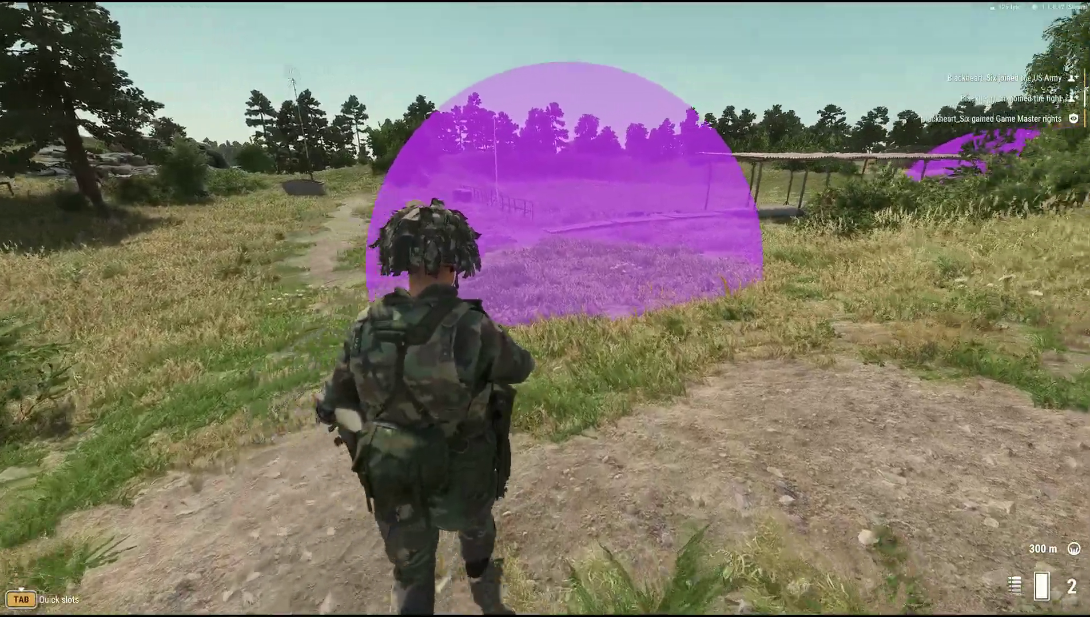
{"action": "key", "text": "w"}
{"action": "right_click", "coordinate": [545, 309]}
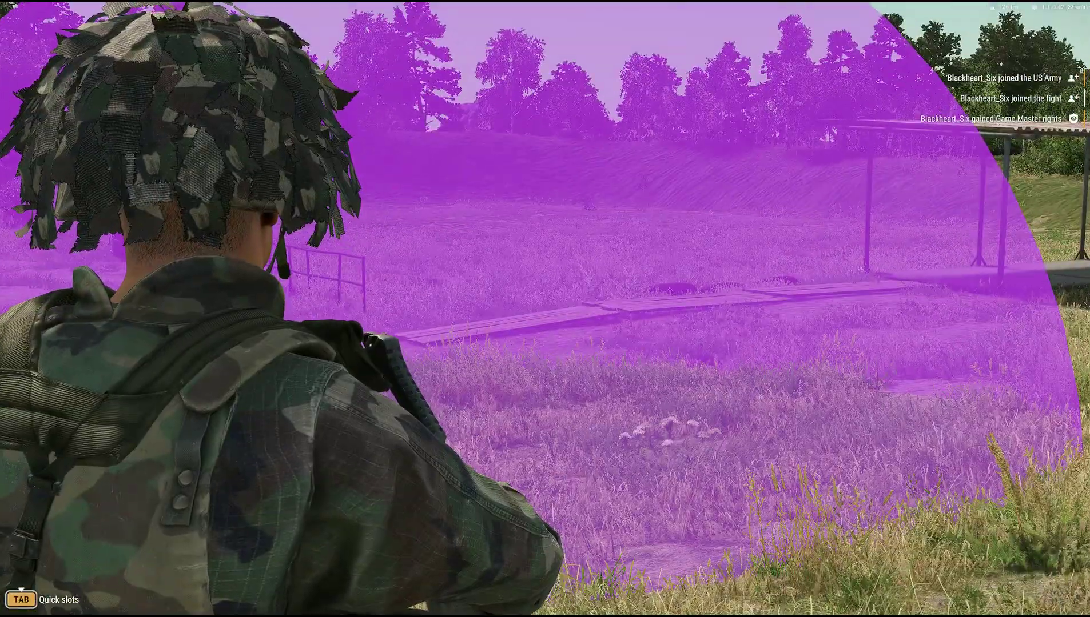
{"action": "key", "text": "w"}
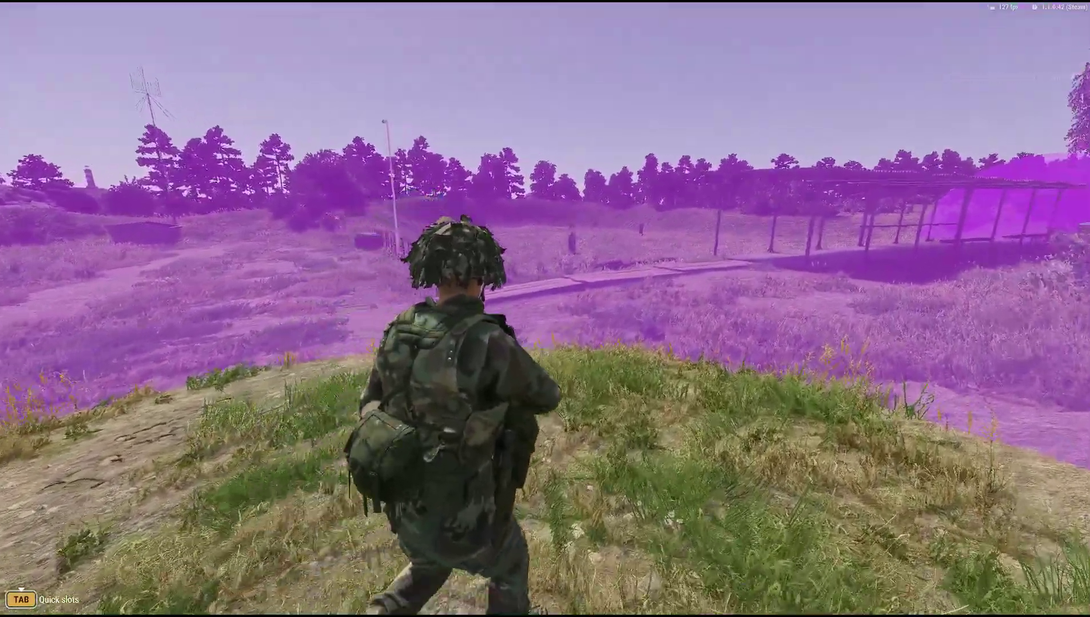
{"action": "key", "text": "w"}
{"action": "key", "text": "w"}
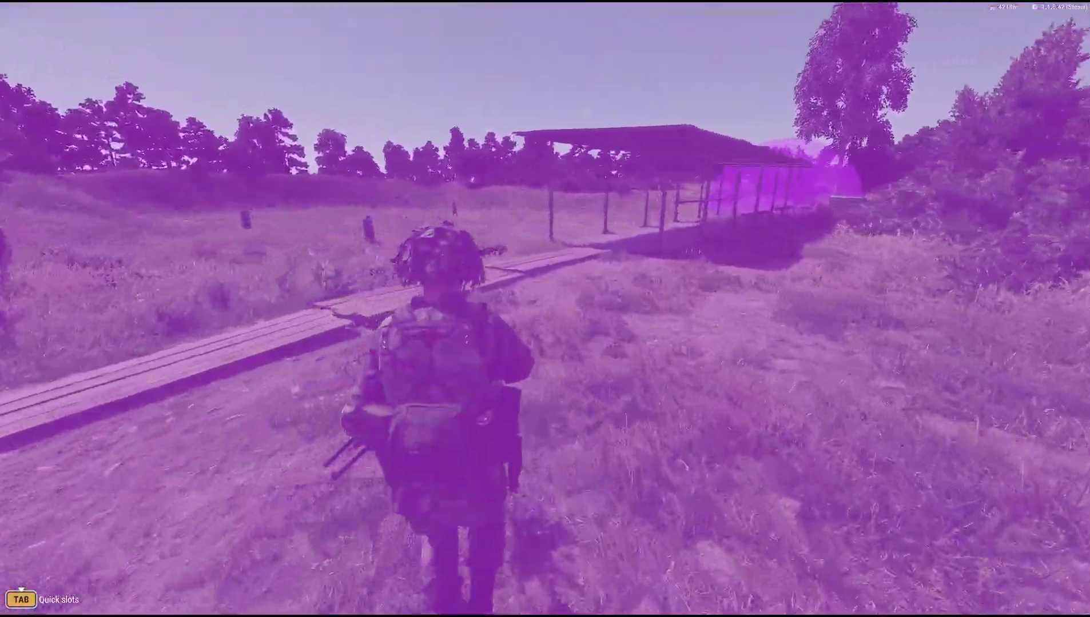
Step: Aim and shoot down two spawned targets, then move along the shelter toward the stop zone
{"action": "right_click", "coordinate": [545, 308]}
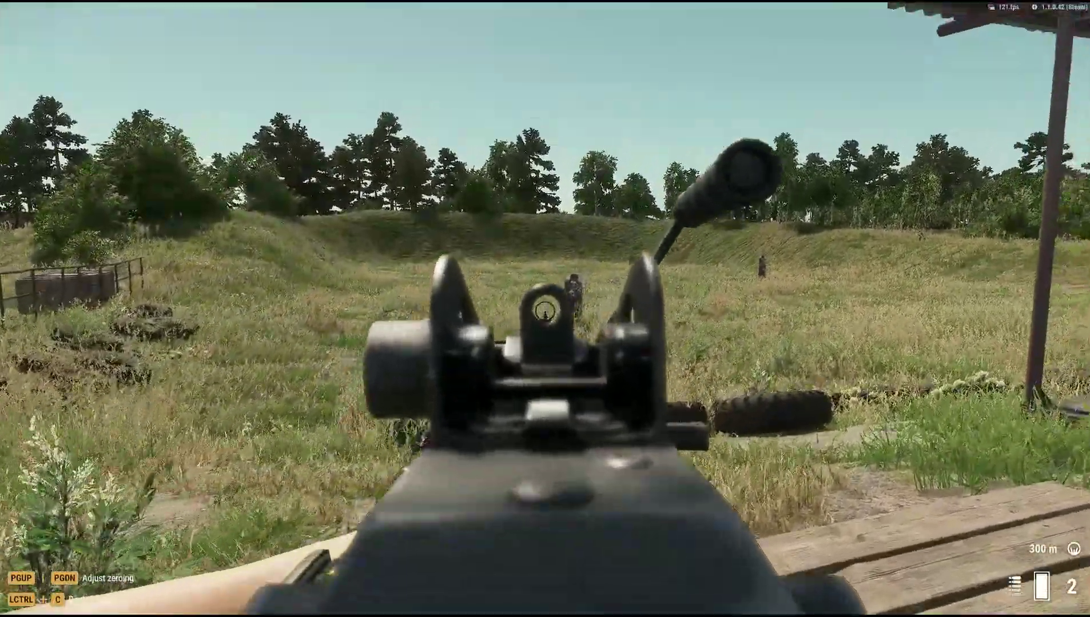
{"action": "left_click", "coordinate": [545, 309]}
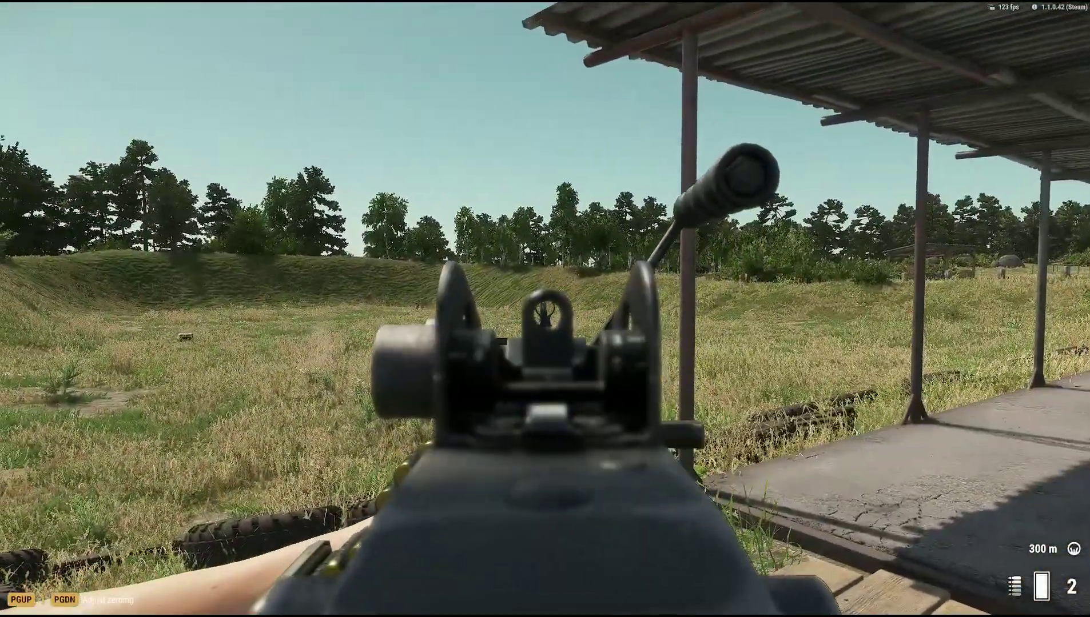
{"action": "left_click", "coordinate": [545, 309]}
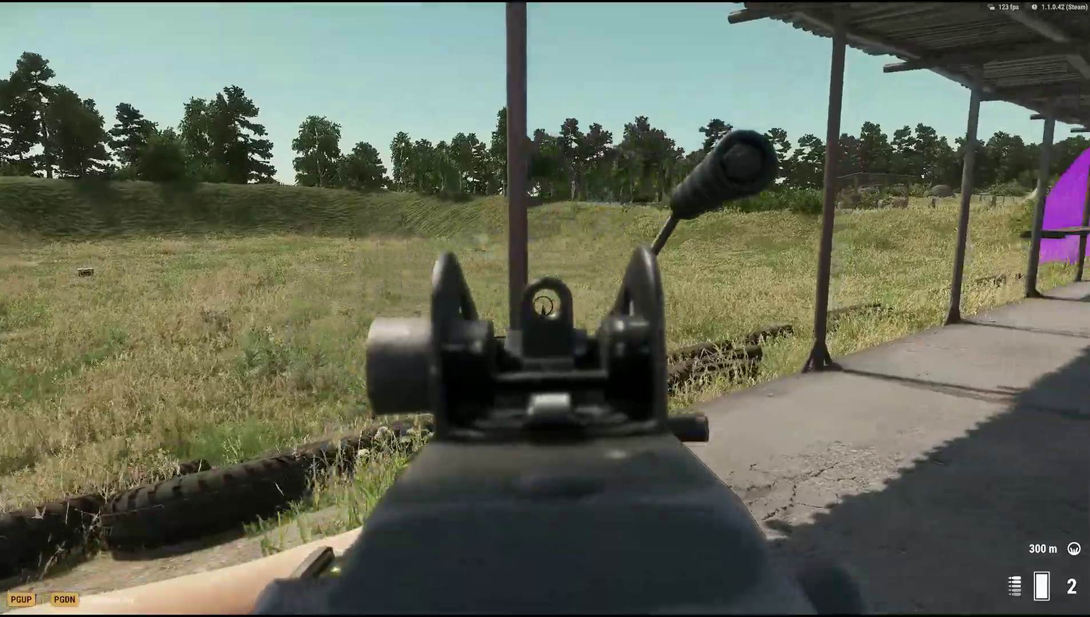
{"action": "right_click", "coordinate": [545, 309]}
{"action": "key", "text": "w"}
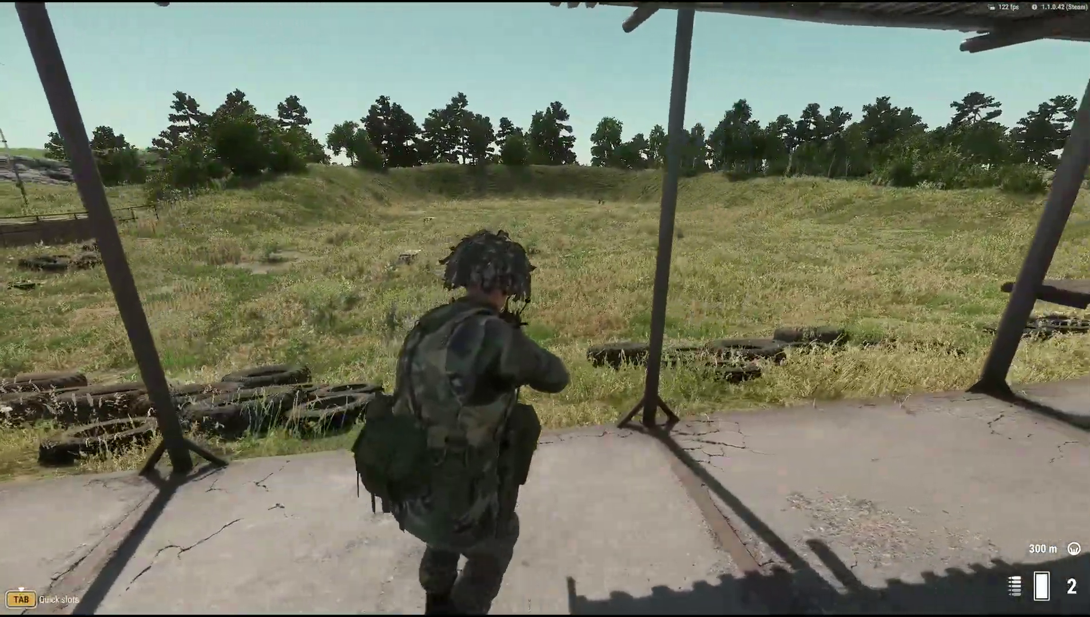
{"action": "key", "text": "w"}
{"action": "key", "text": "w"}
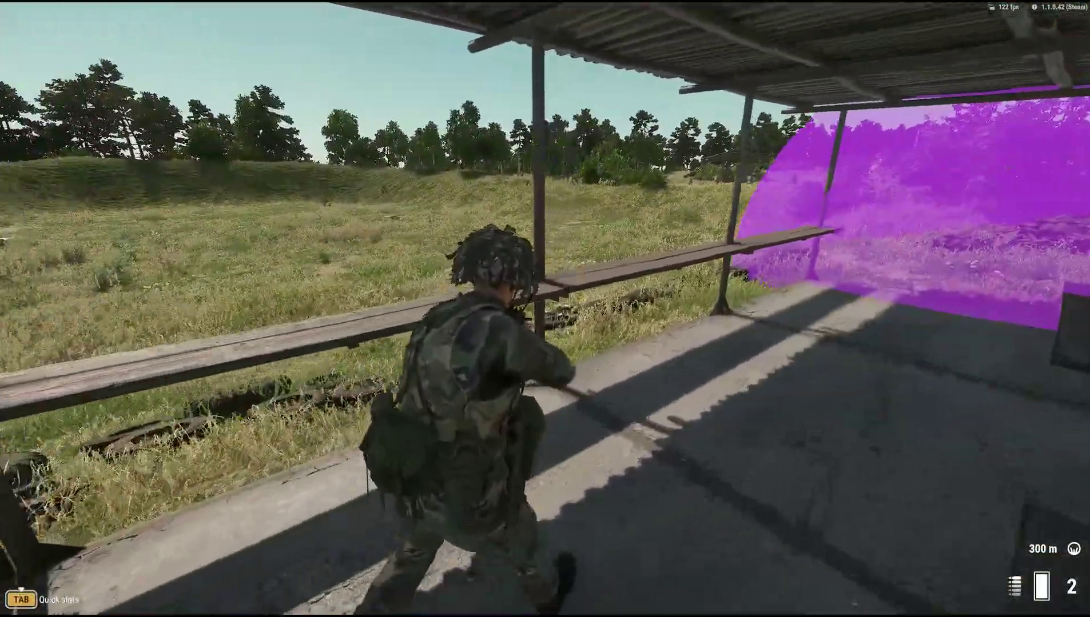
{"action": "key", "text": "w"}
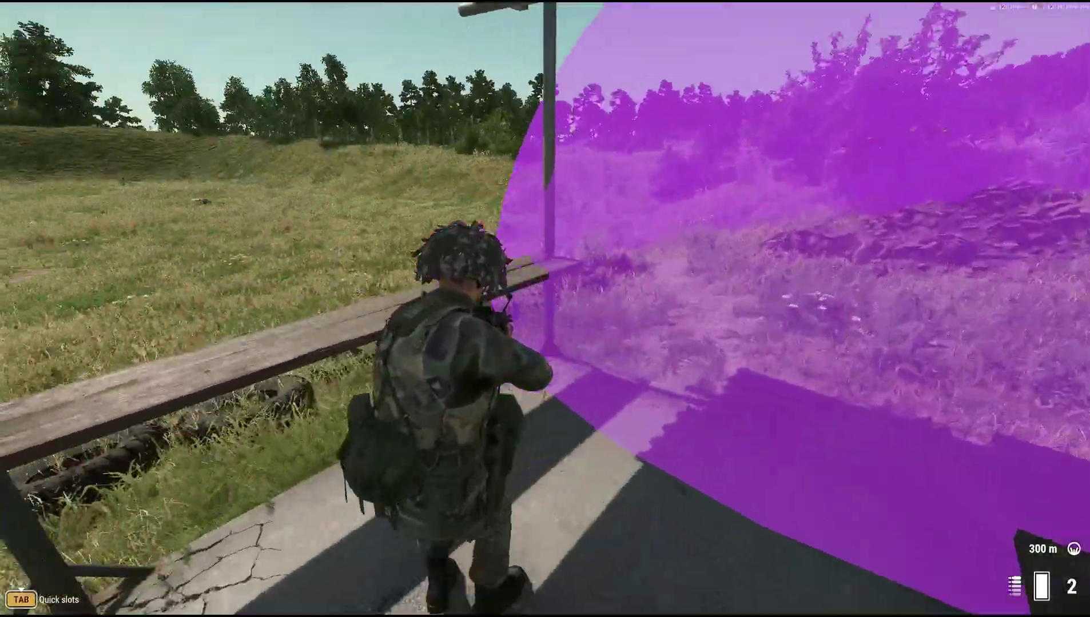
Step: Enter the stop zone for the Stop Triggered hint, then follow the dirt road back into the start zone
{"action": "key", "text": "d"}
{"action": "key", "text": "d"}
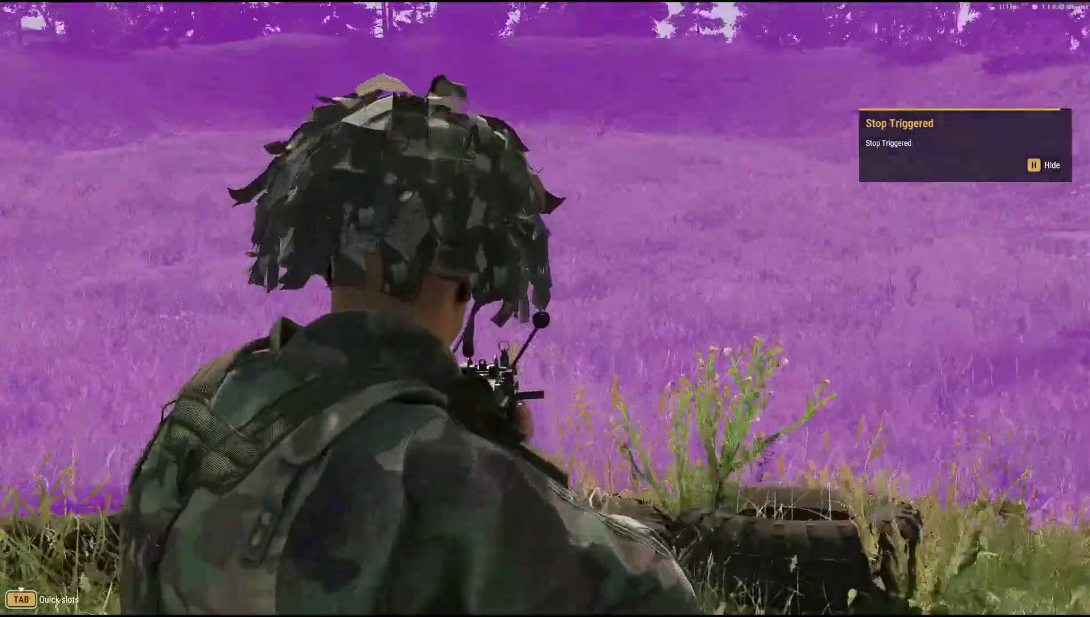
{"action": "key", "text": "w"}
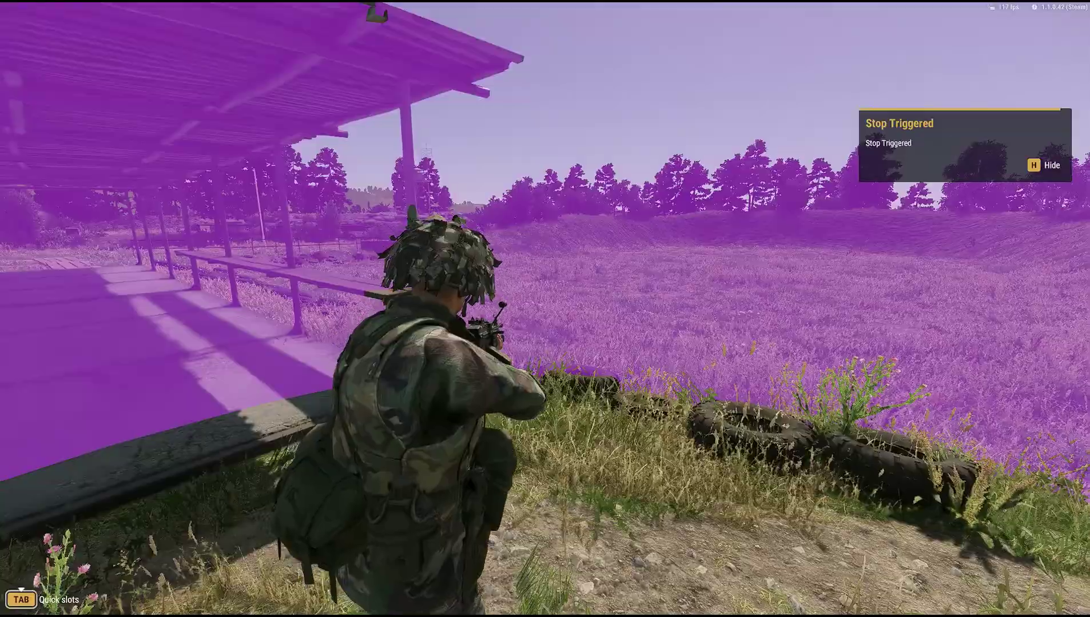
{"action": "key", "text": "w"}
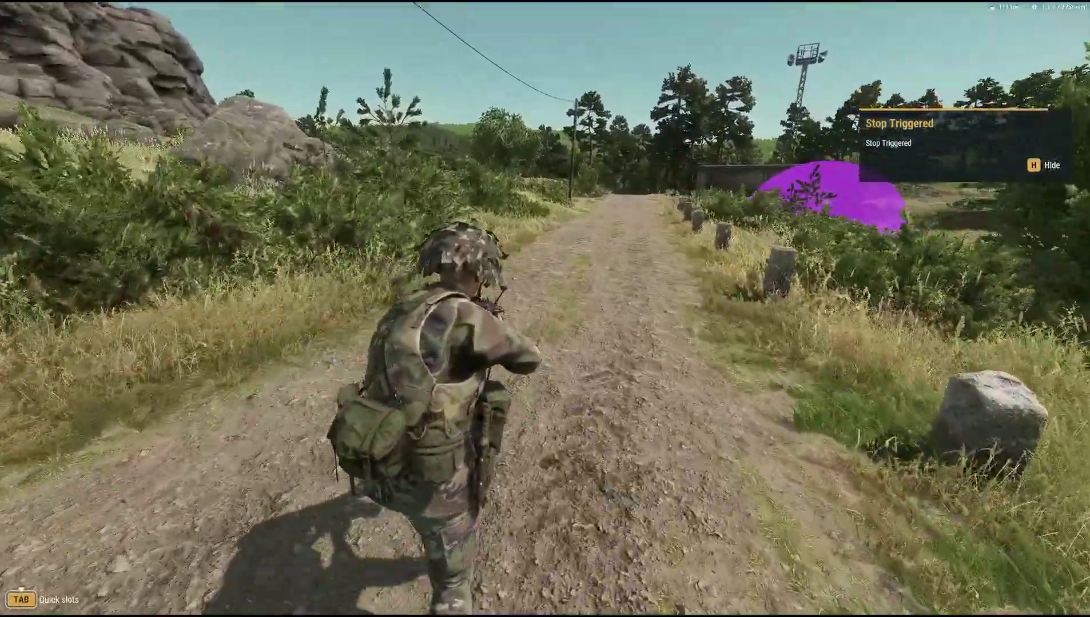
{"action": "key", "text": "w"}
{"action": "key", "text": "w"}
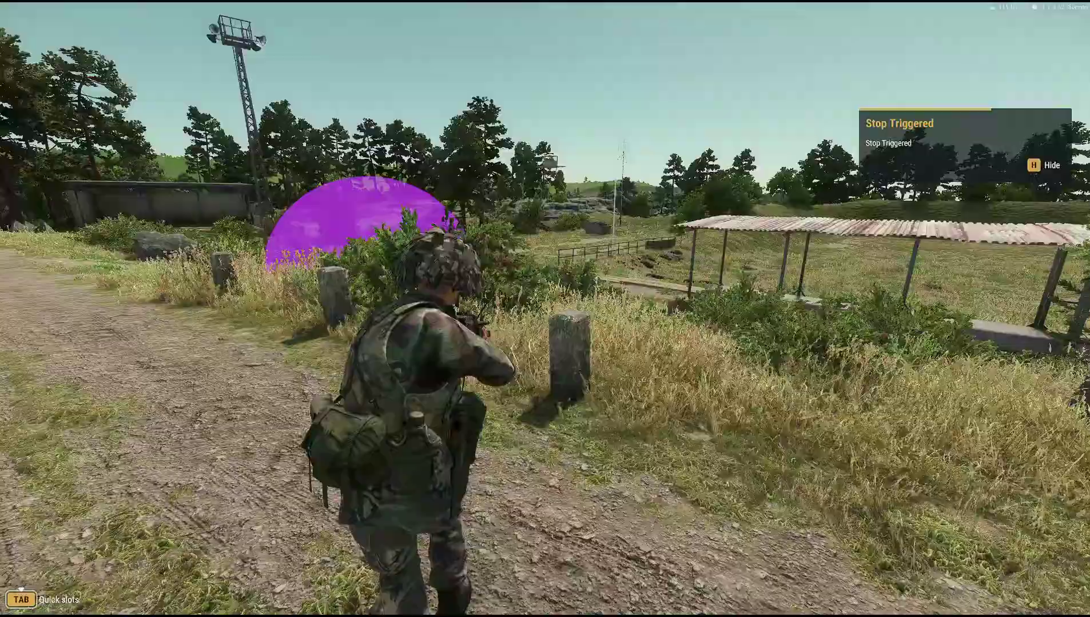
{"action": "key", "text": "w"}
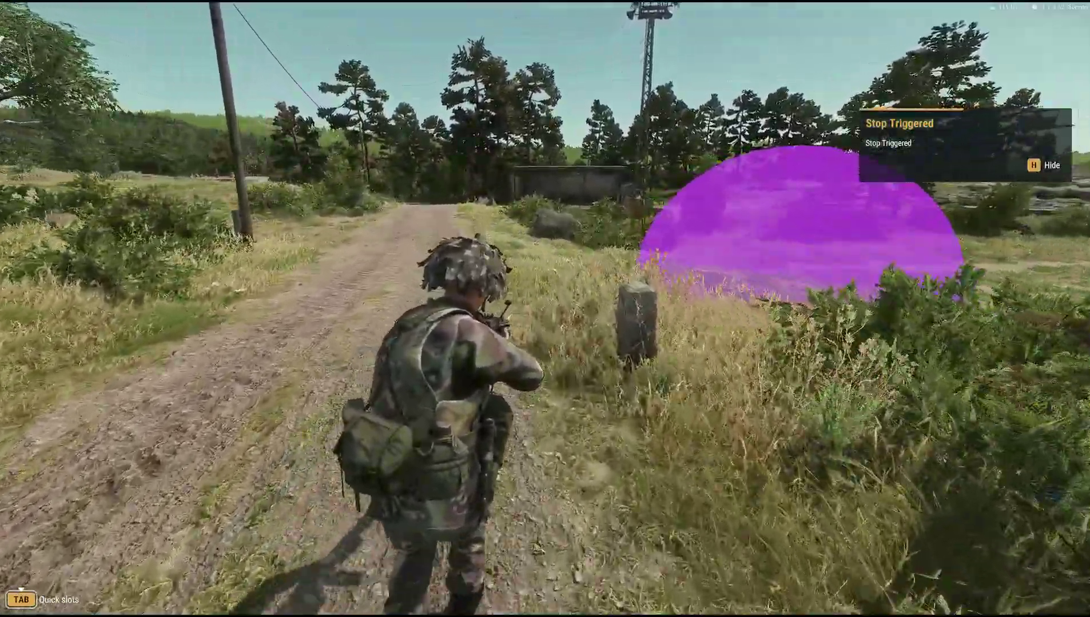
{"action": "key", "text": "w"}
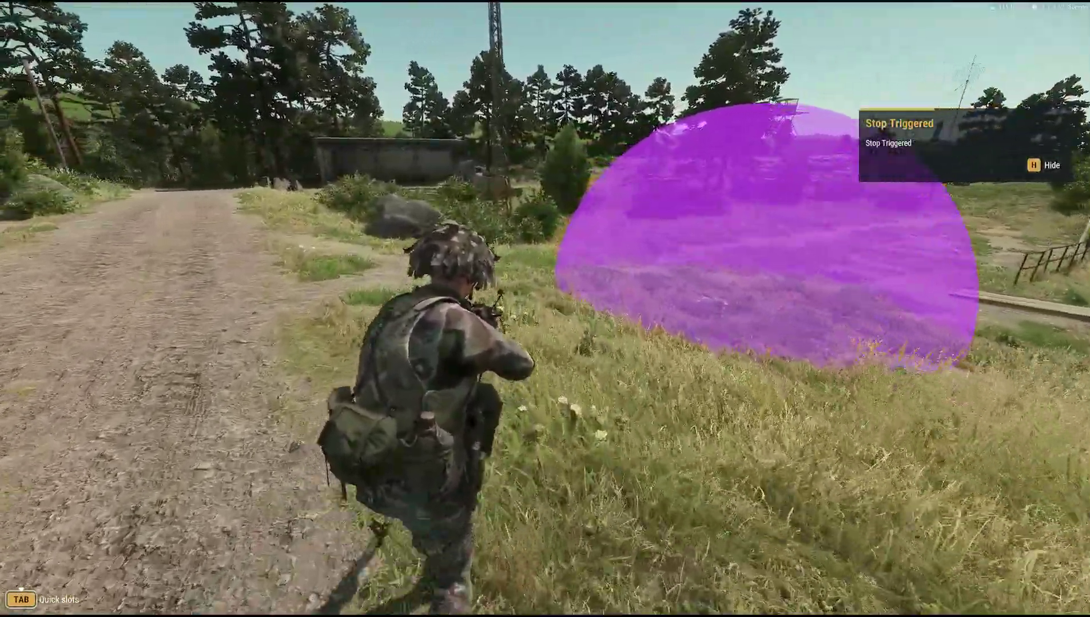
{"action": "key", "text": "w"}
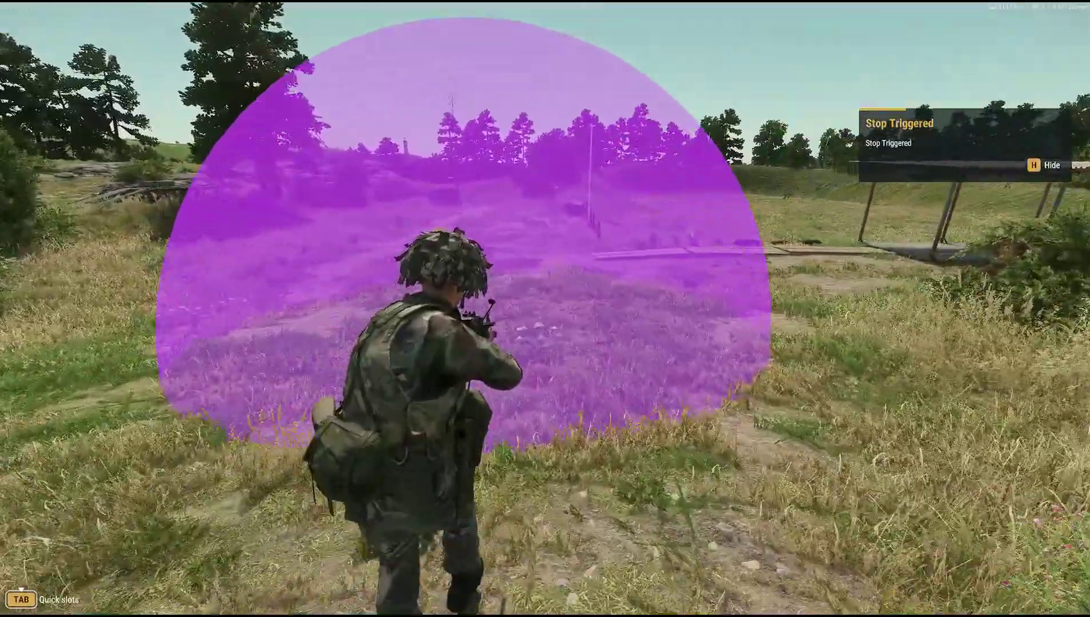
{"action": "key", "text": "w"}
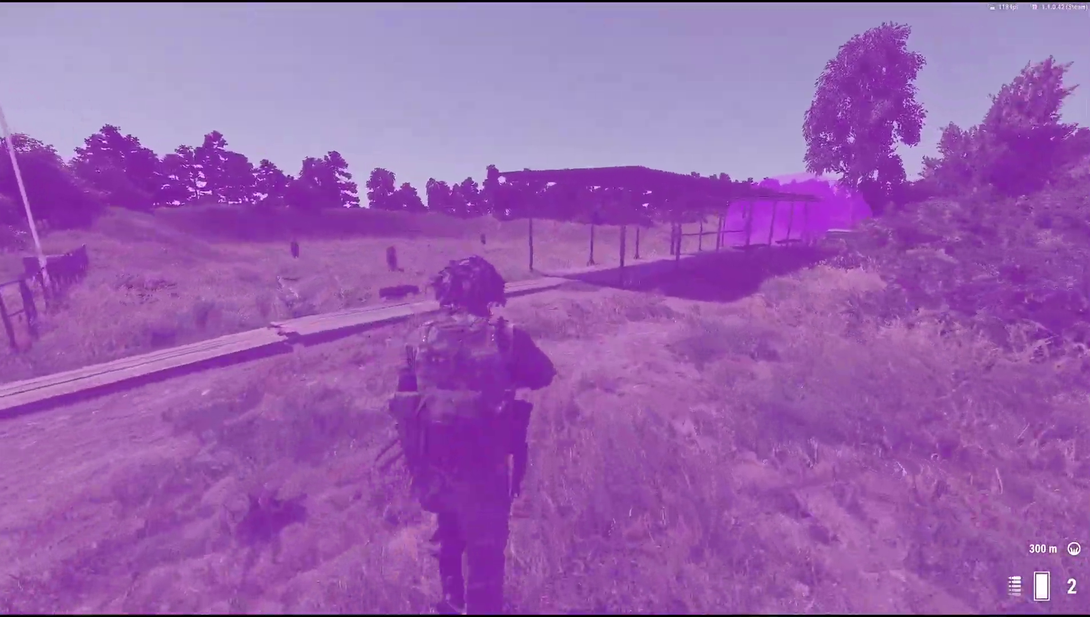
Step: Walk to the firing line, aim, and shoot one respawned target before heading for the stop zone
{"action": "key", "text": "w"}
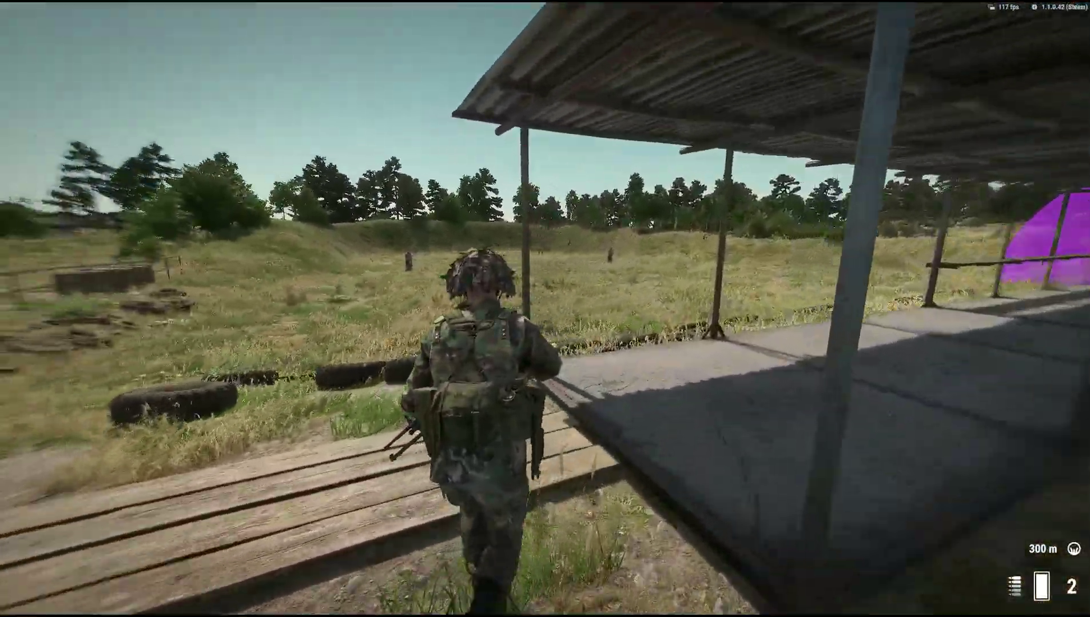
{"action": "key", "text": "w"}
{"action": "right_click", "coordinate": [545, 309]}
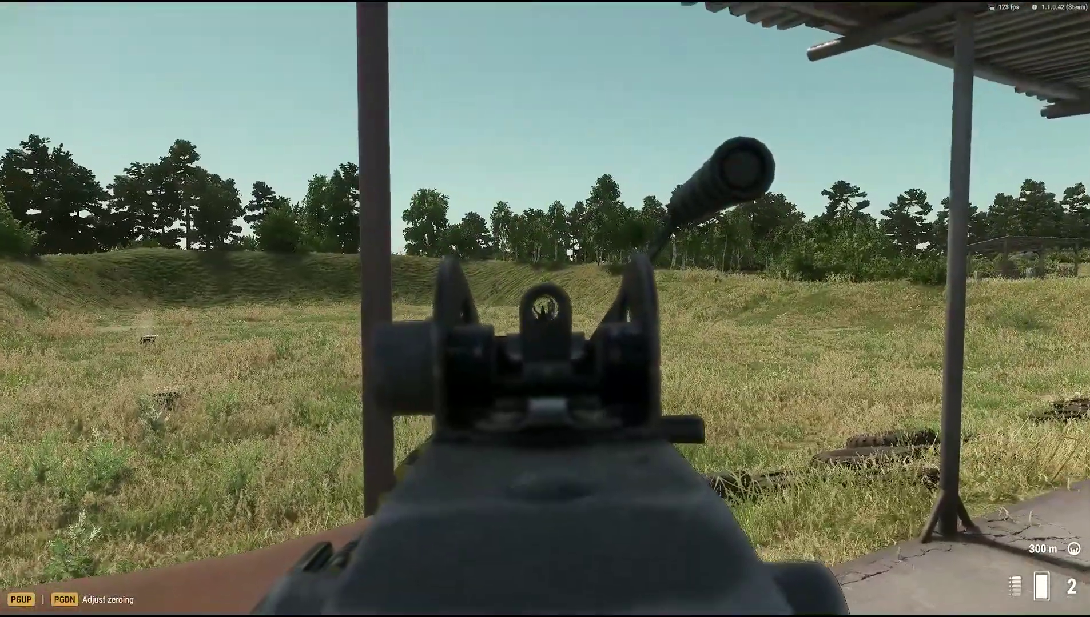
{"action": "left_click", "coordinate": [545, 309]}
{"action": "right_click", "coordinate": [545, 309]}
{"action": "key", "text": "KP_Enter"}
Step: Sidestep along the shelter bench into the stop-trigger zone
{"action": "key", "text": "w"}
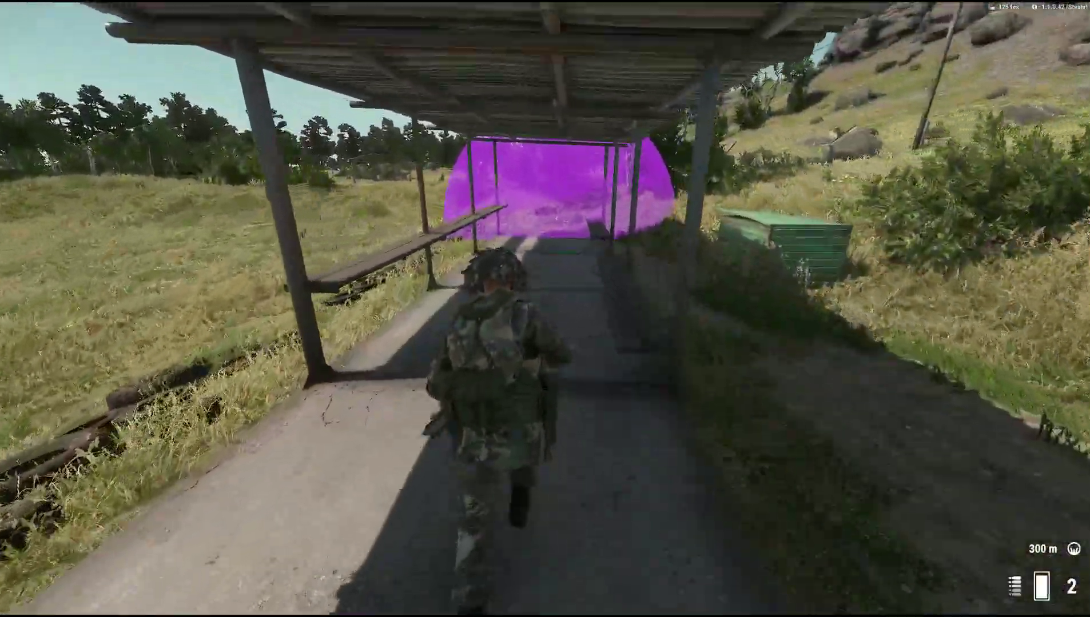
{"action": "key", "text": "d"}
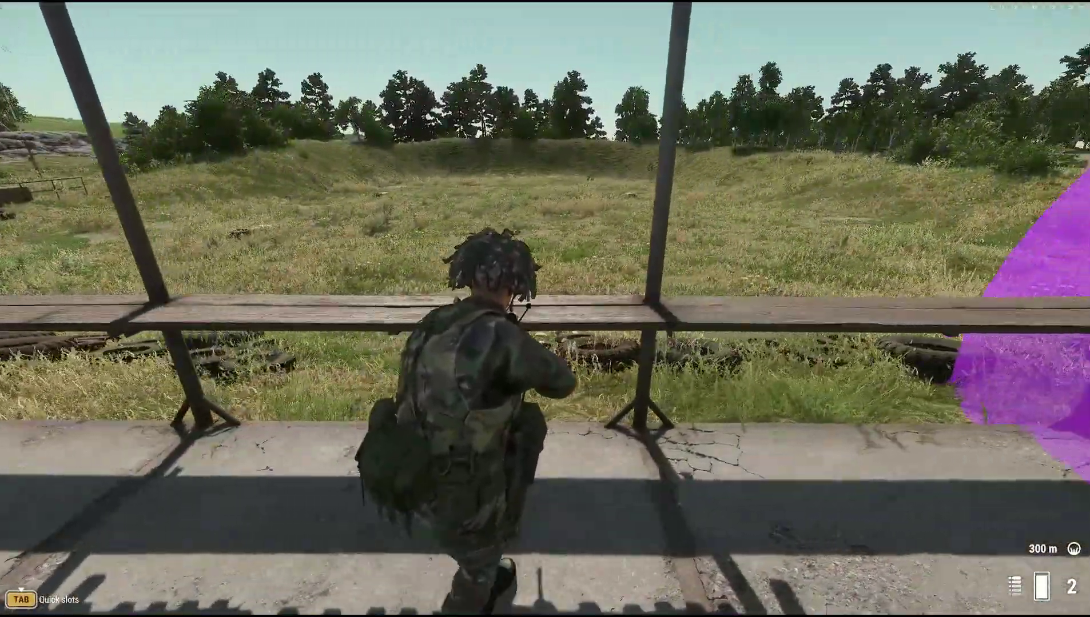
{"action": "key", "text": "d"}
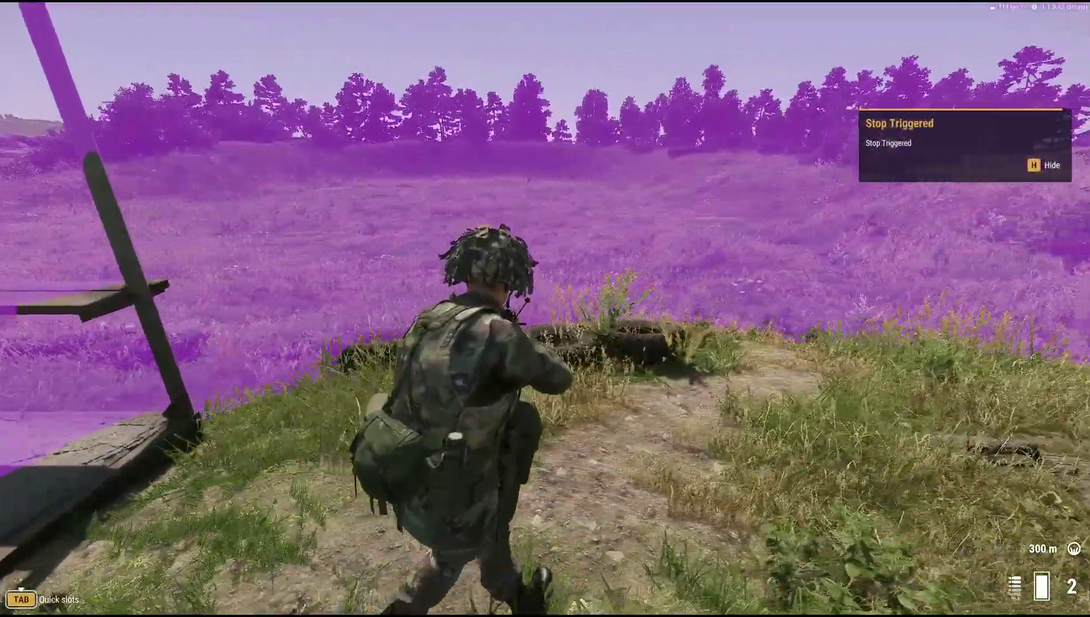
Step: Run back along the dirt road and stop inside the start-trigger sphere with the rifle raised
{"action": "key", "text": "w"}
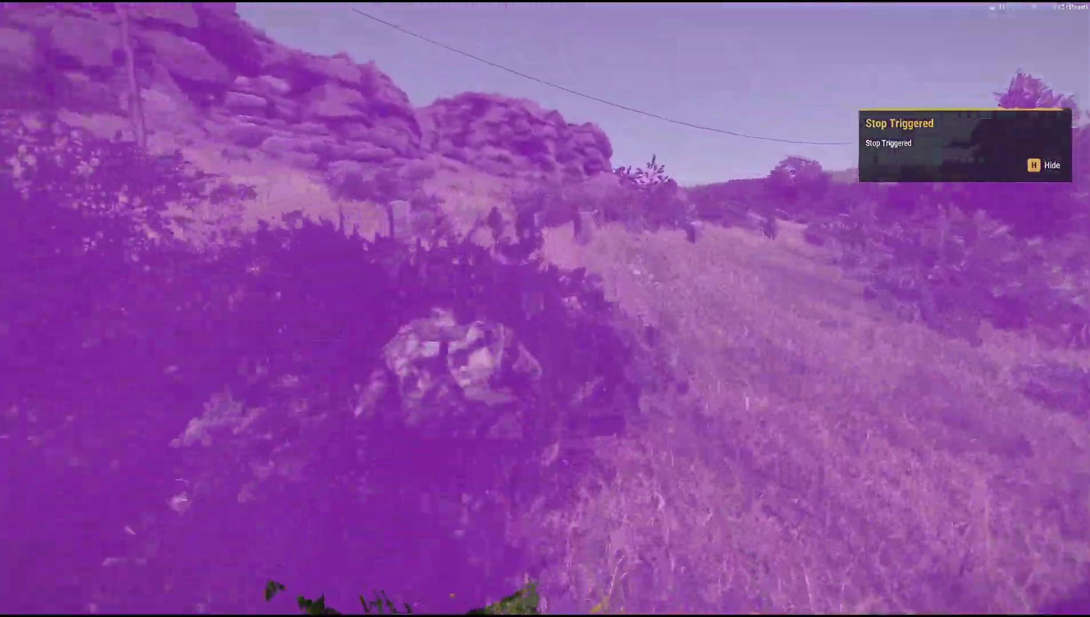
{"action": "key", "text": "w"}
{"action": "key", "text": "w"}
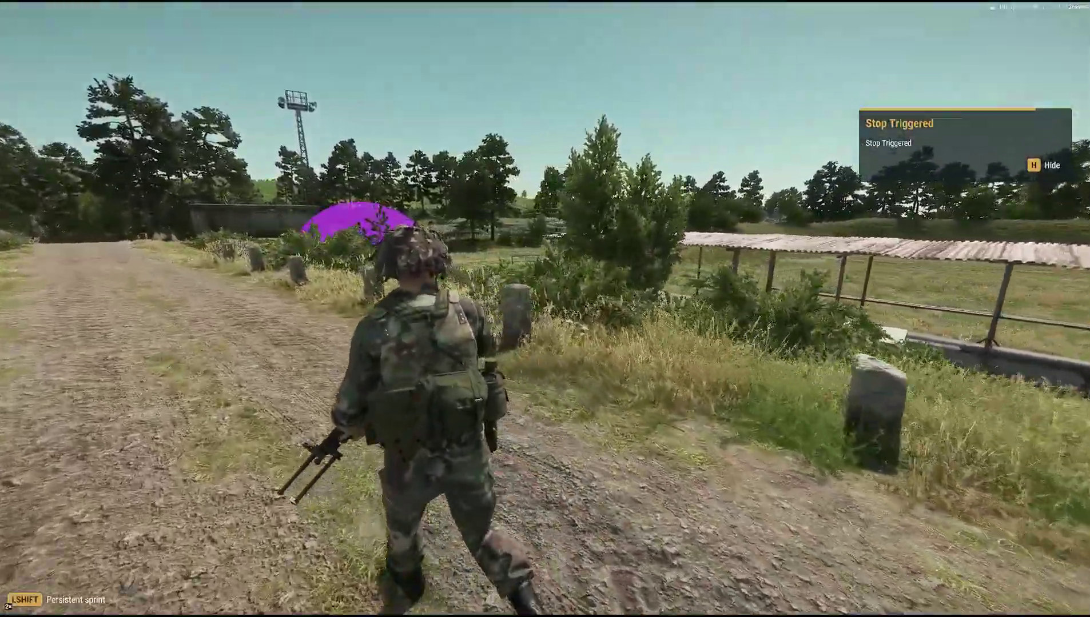
{"action": "key", "text": "w"}
{"action": "key", "text": "w"}
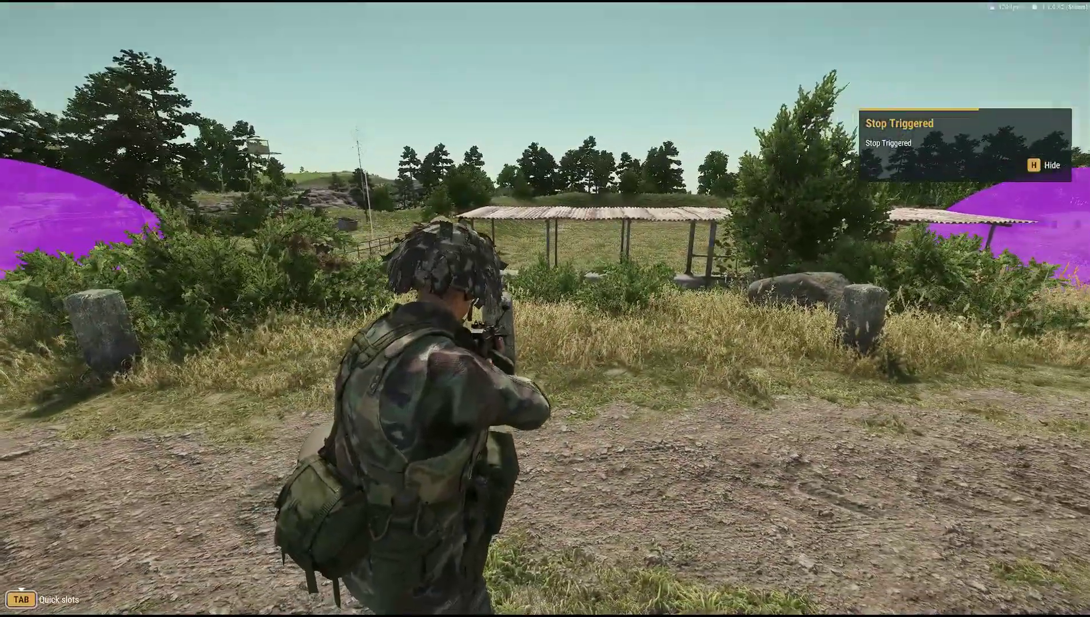
{"action": "key", "text": "w"}
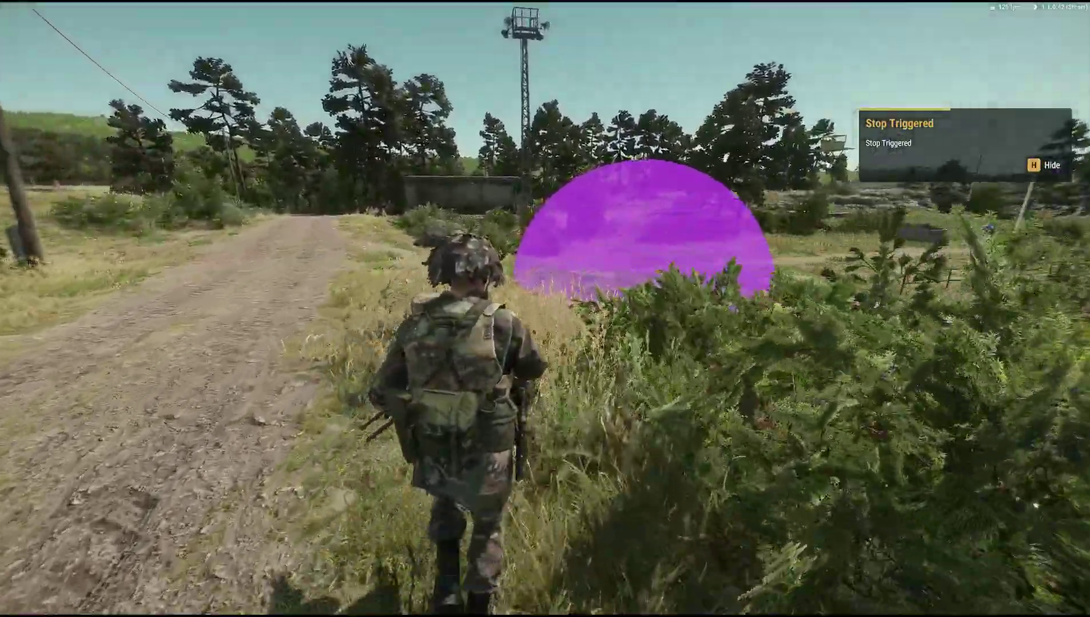
{"action": "key", "text": "w"}
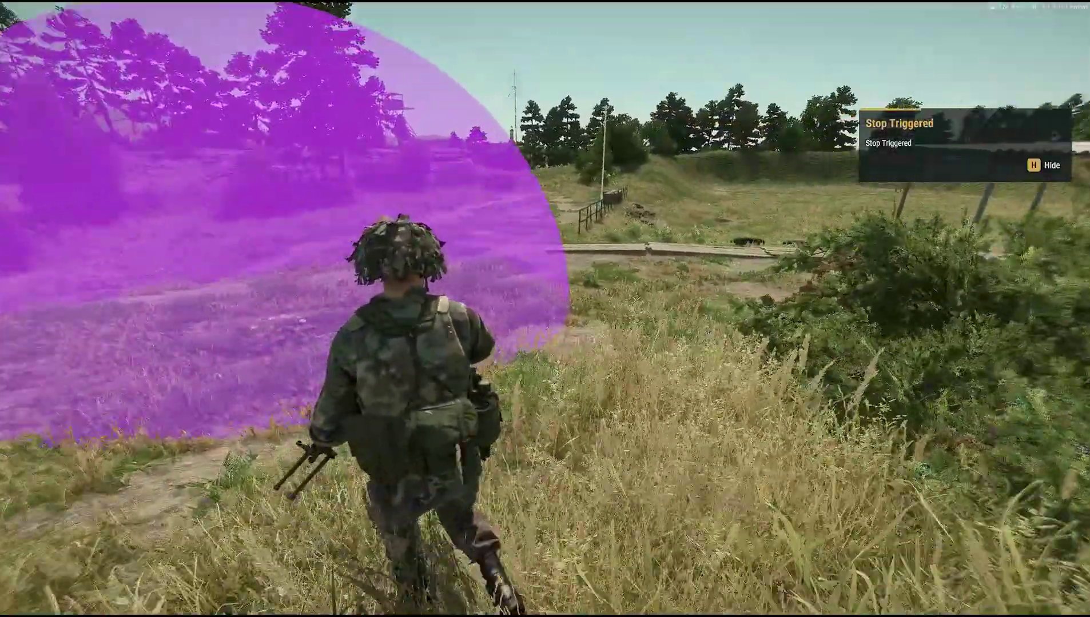
{"action": "key", "text": "w"}
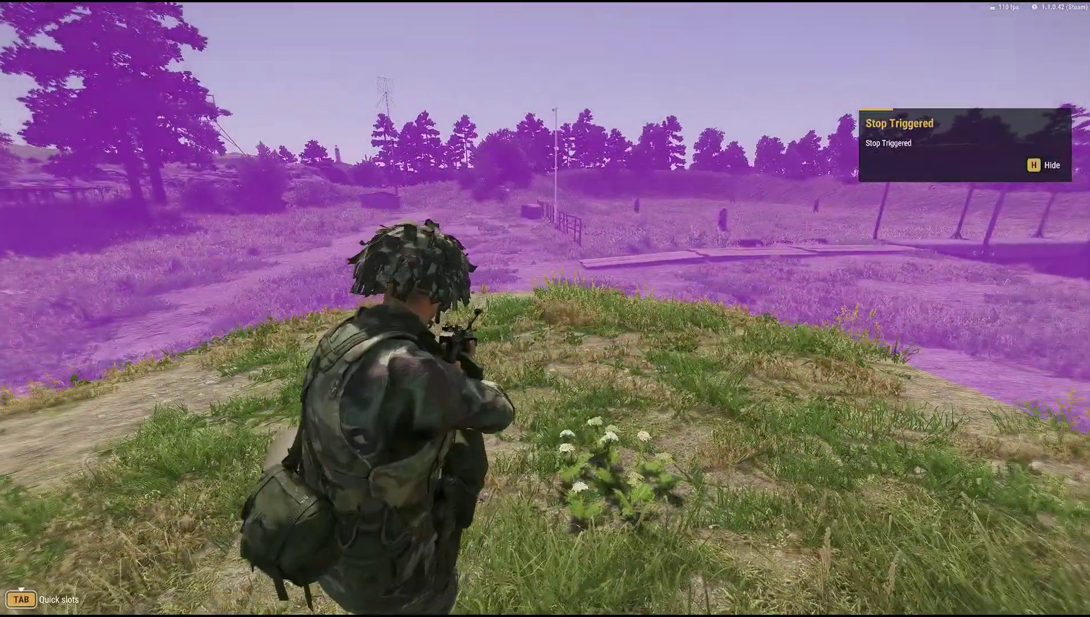